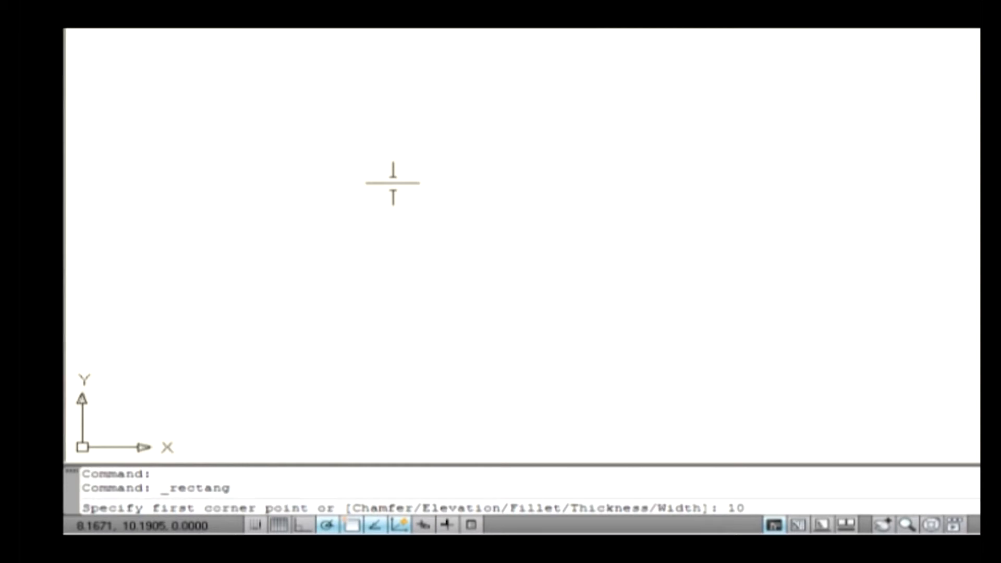
- Draw a rectangle from corner 10,10 to corner 16,14, and erase it
key("Return")
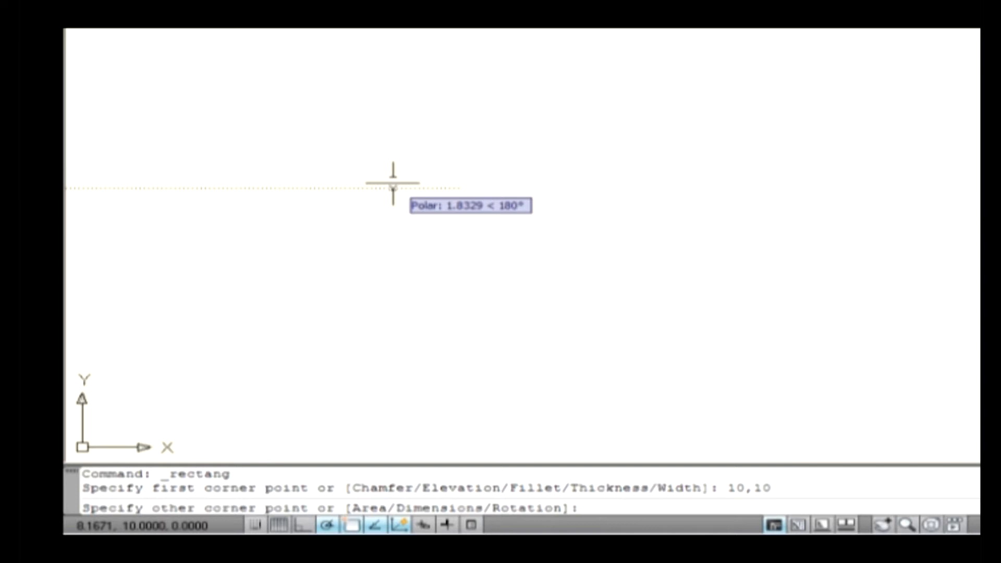
type("16,14")
key("Return")
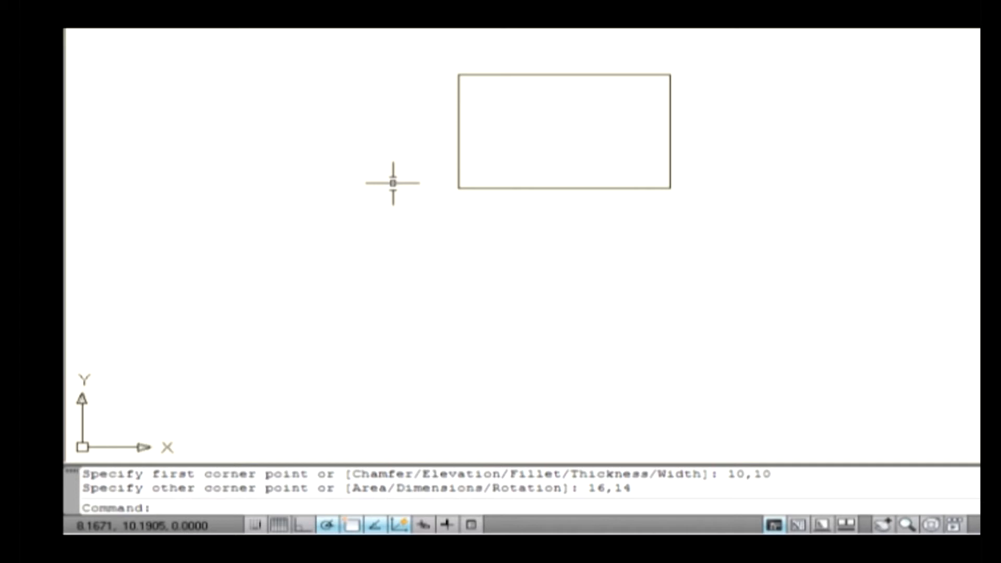
key("ctrl+a")
key("Delete")
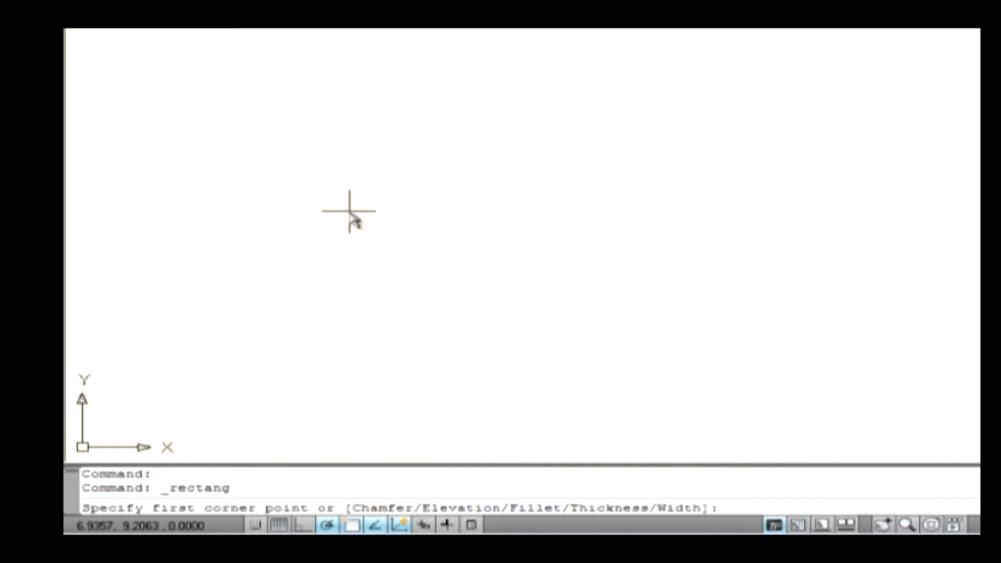
- Draw a rectangle from a first corner at about 6.94,9.21 using the Area option with area 12 and length 4, and erase it
left_click(350, 210)
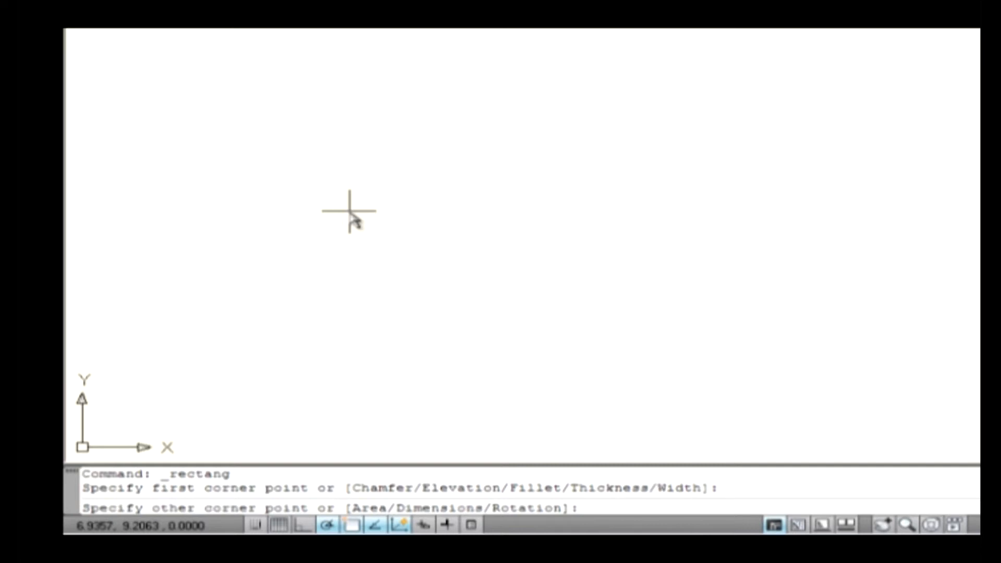
type("a")
key("Return")
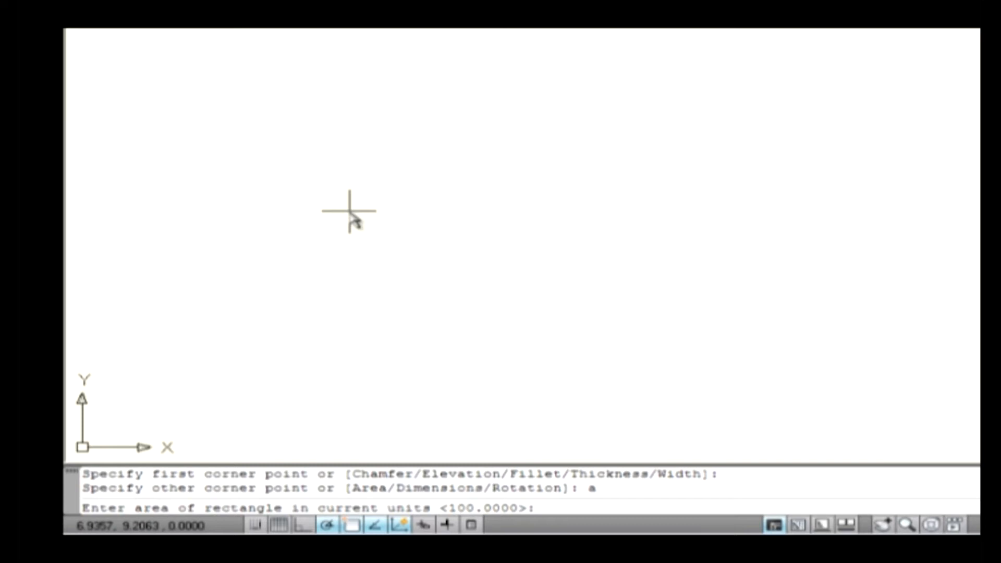
type("12")
key("Return")
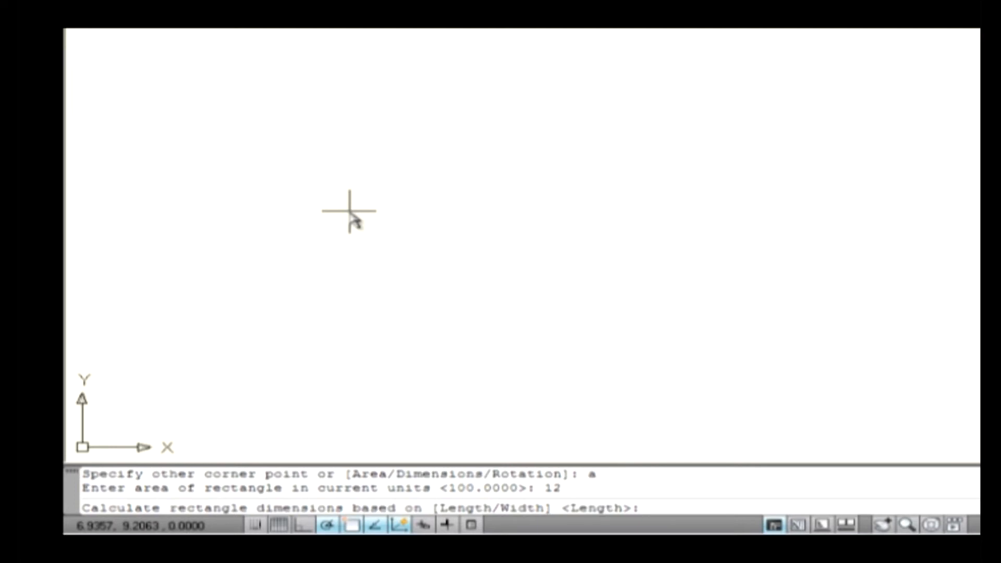
type("1")
key("Return")
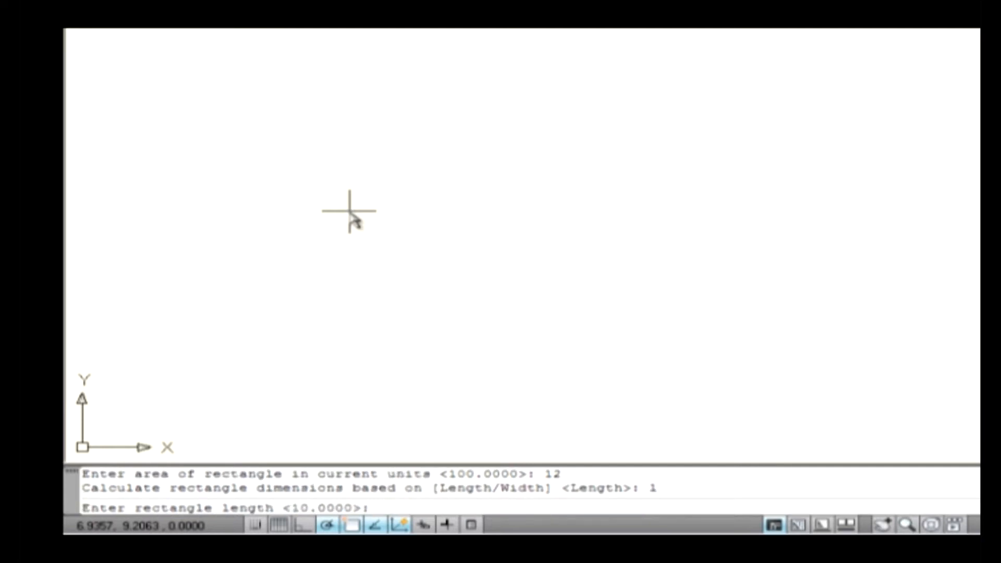
type("4")
key("Return")
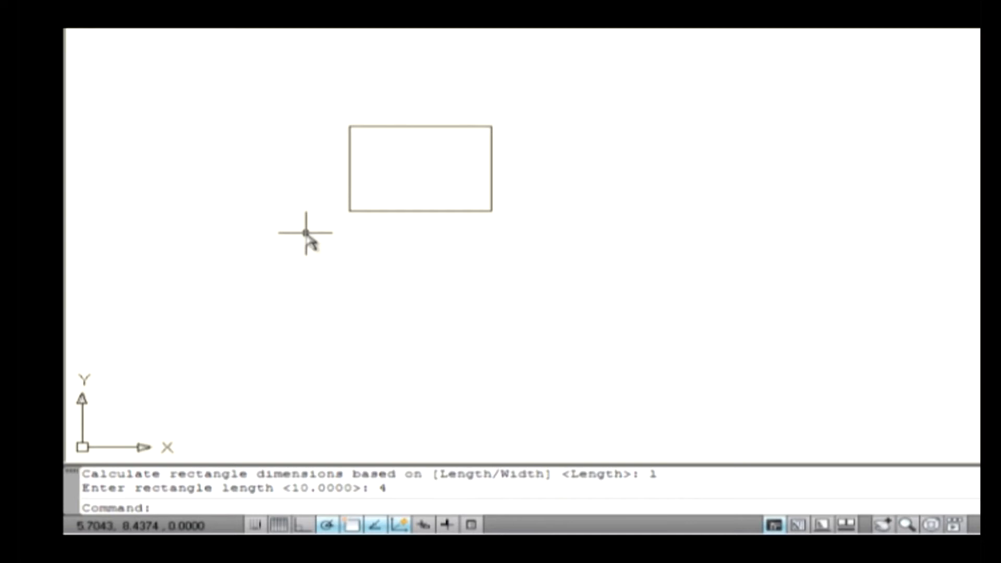
key("ctrl+a")
key("Delete")
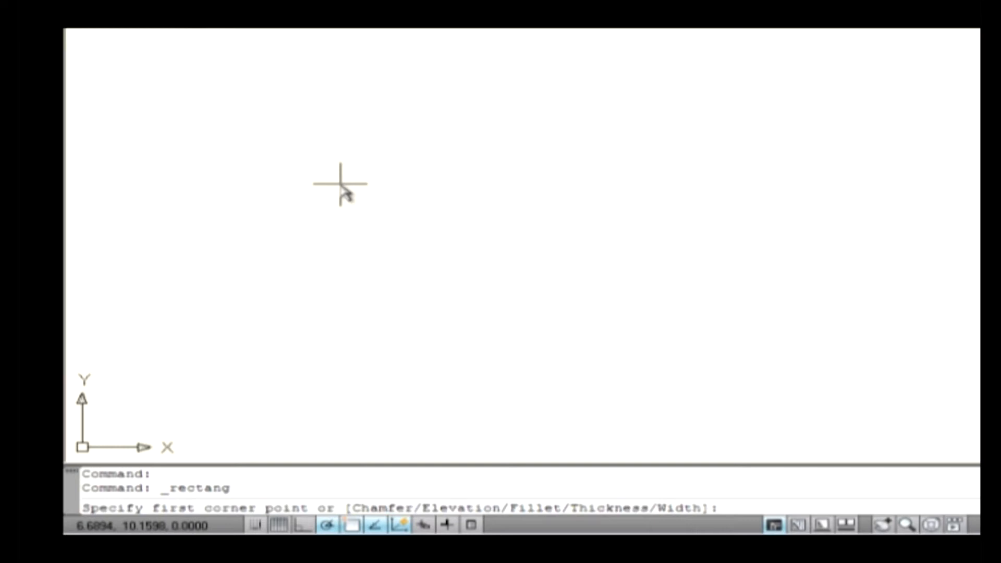
- Draw a rectangle by dimensions, length 8 and width 5, up and right from a corner at about 6.69,10.16, and erase it
left_click(340, 184)
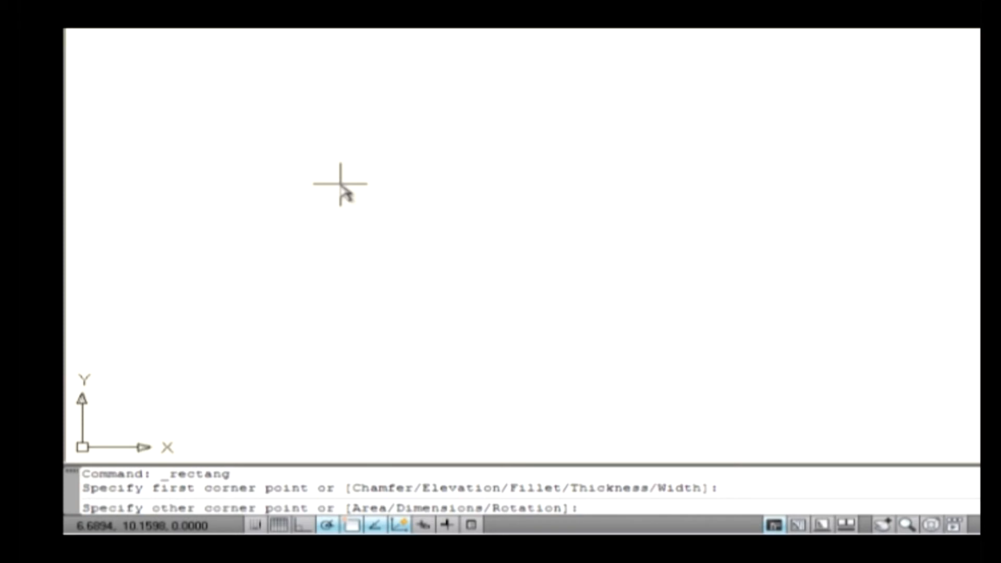
type("d")
key("Return")
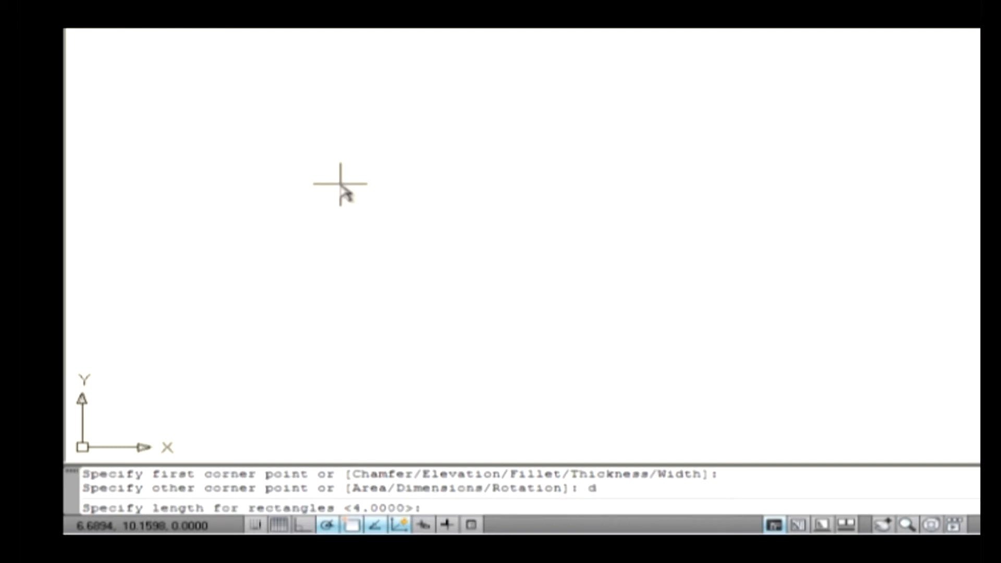
type("8")
key("Return")
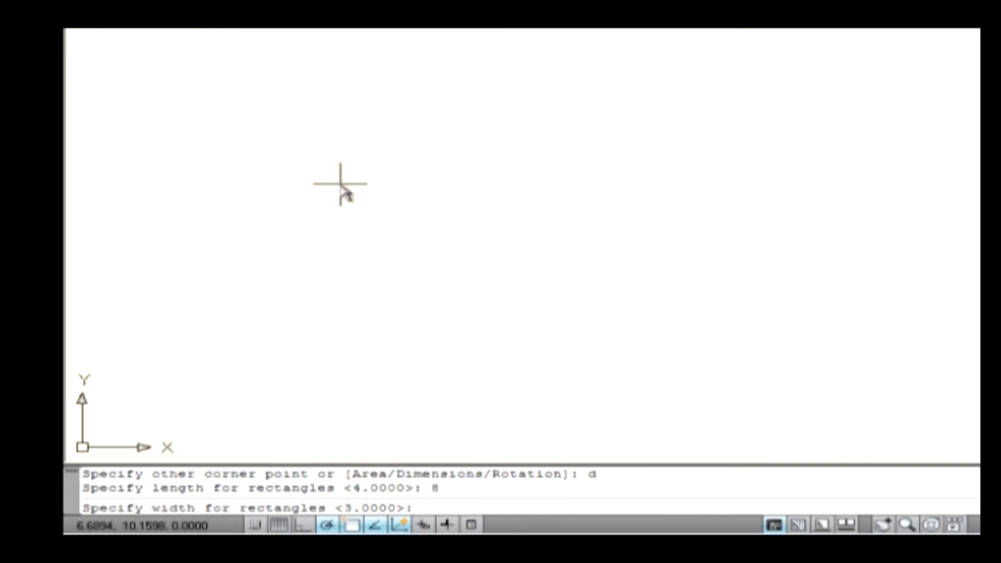
type("5")
key("Return")
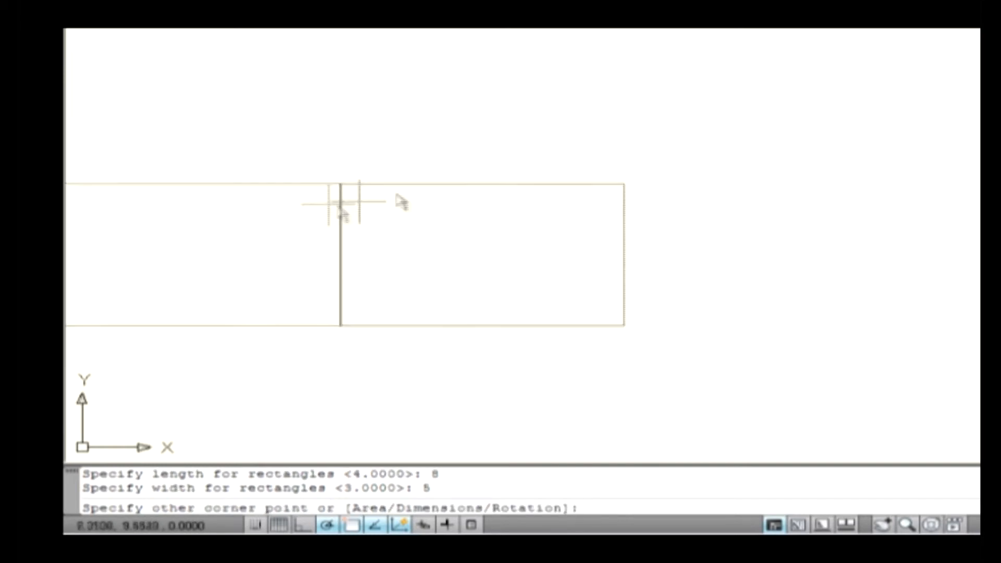
left_click(521, 163)
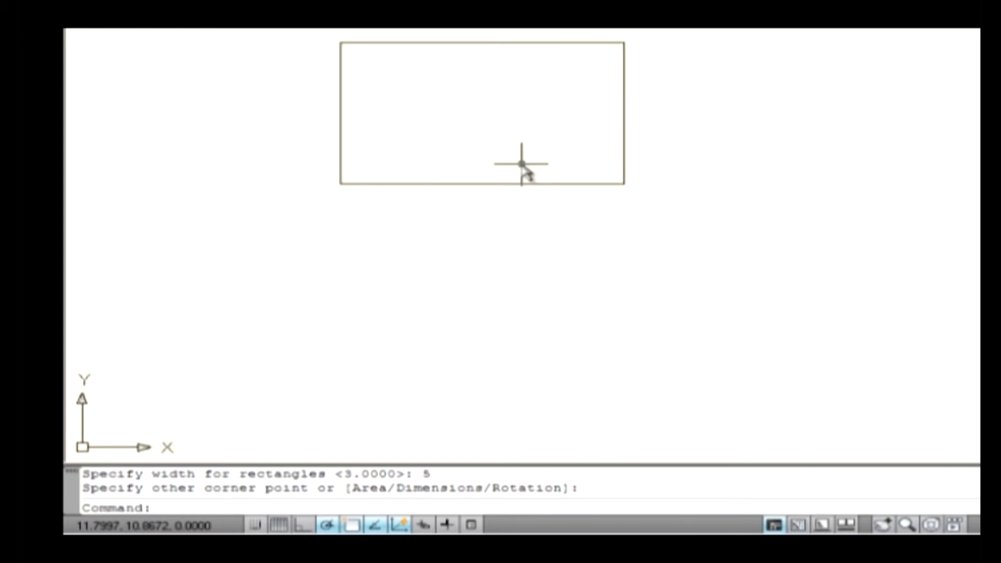
key("ctrl+a")
key("Delete")
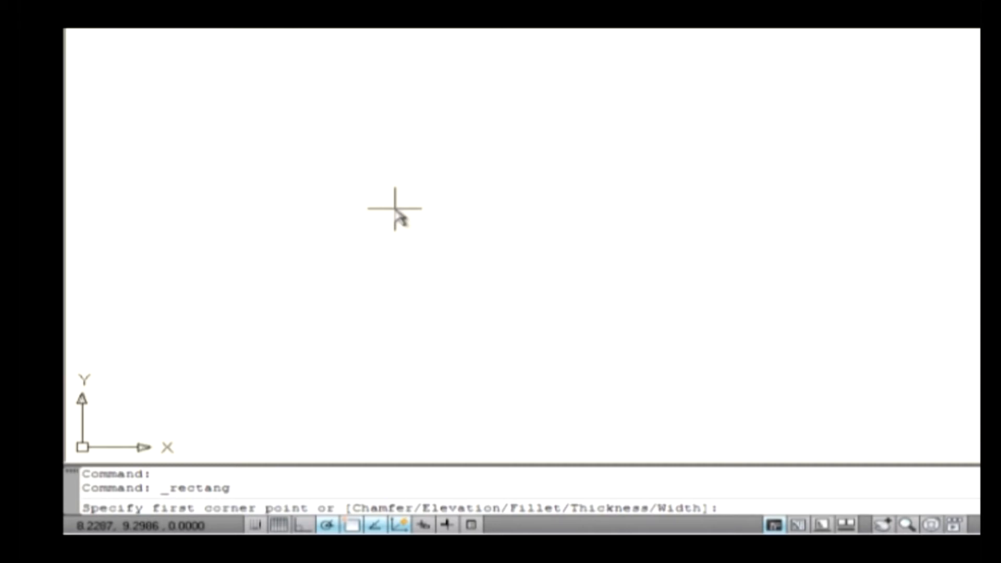
- Draw a rectangle rotated 45 degrees from a first corner at about 8.23,9.30, and erase it
left_click(395, 209)
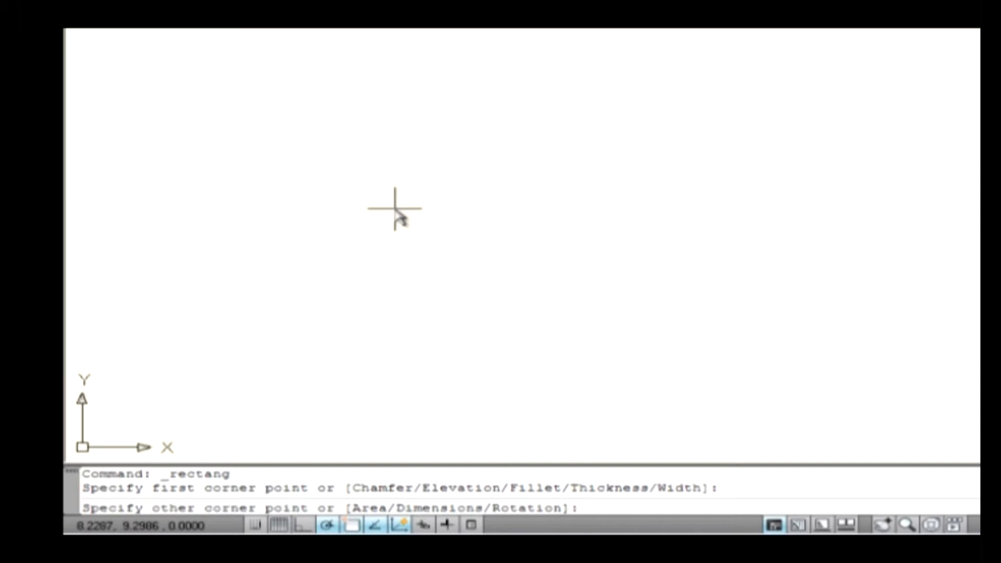
type("r")
key("Return")
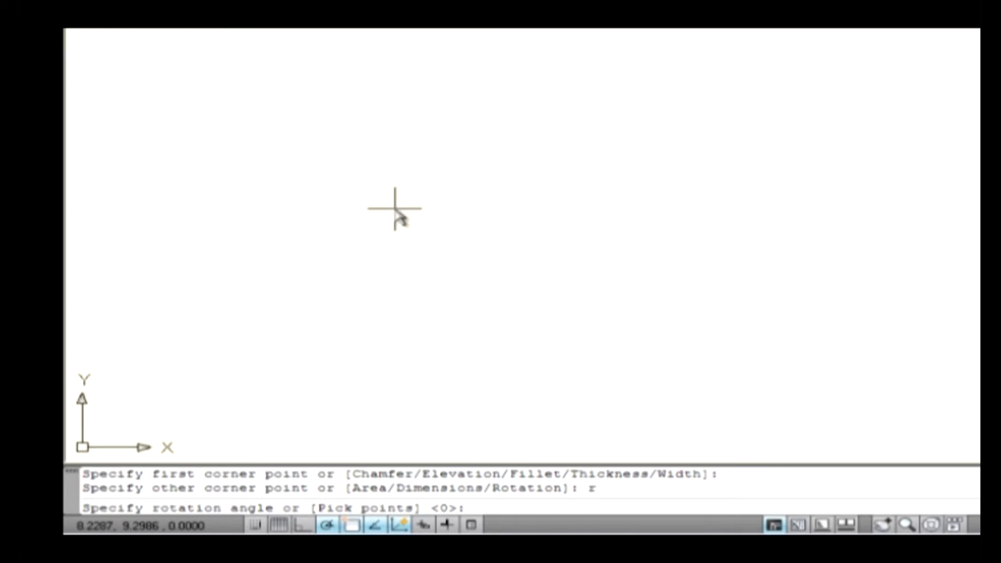
type("45")
key("Return")
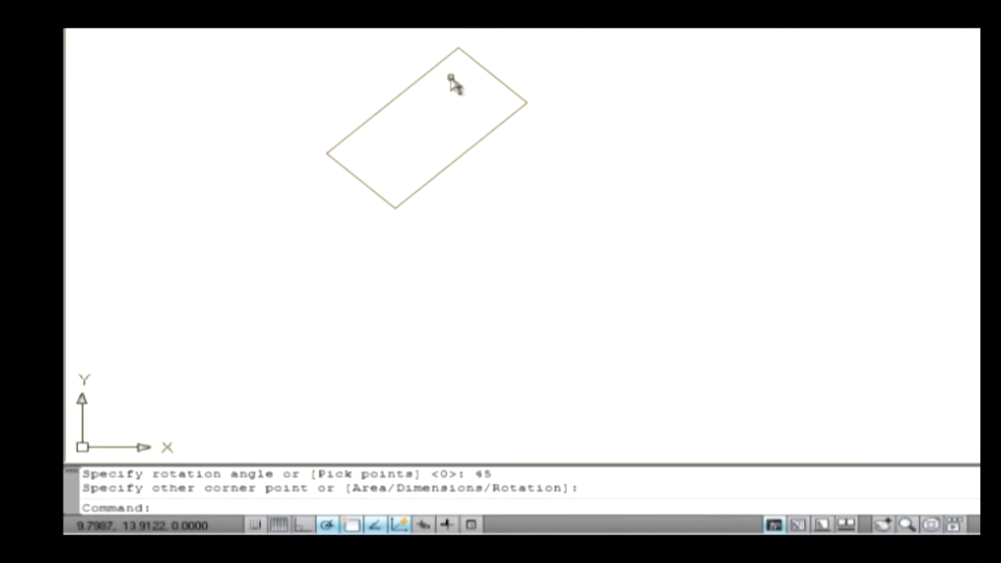
key("ctrl+a")
key("Delete")
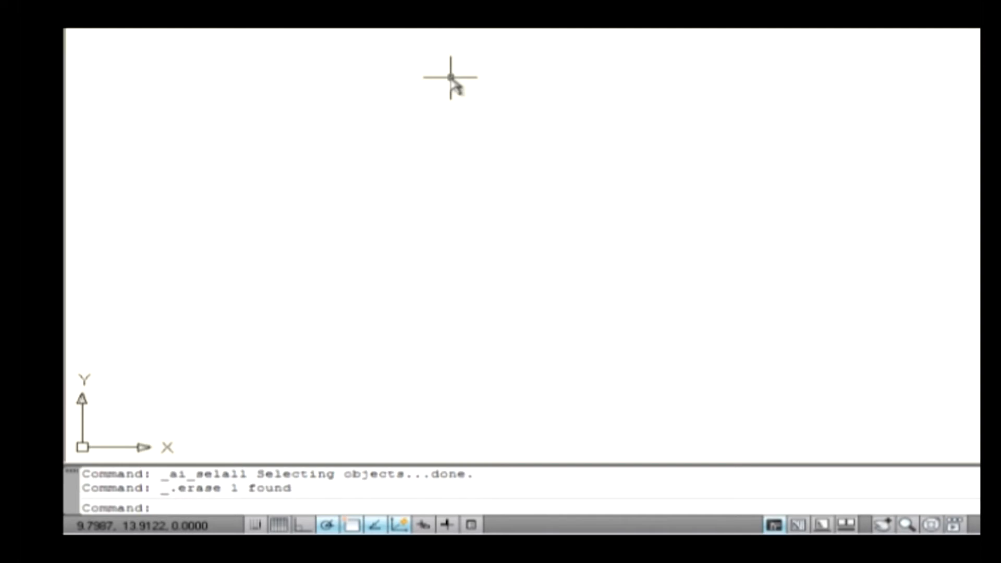
- Reset the rectangle rotation angle to 0 while drawing a small upright rectangle from about 9.15,7.67, and erase it
left_click(281, 15)
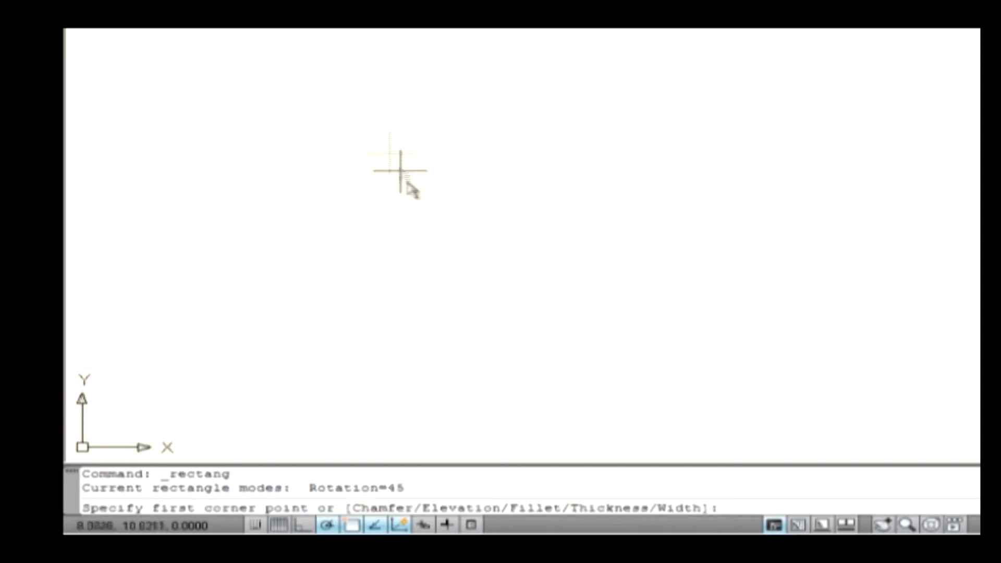
left_click(427, 255)
type("r")
key("Return")
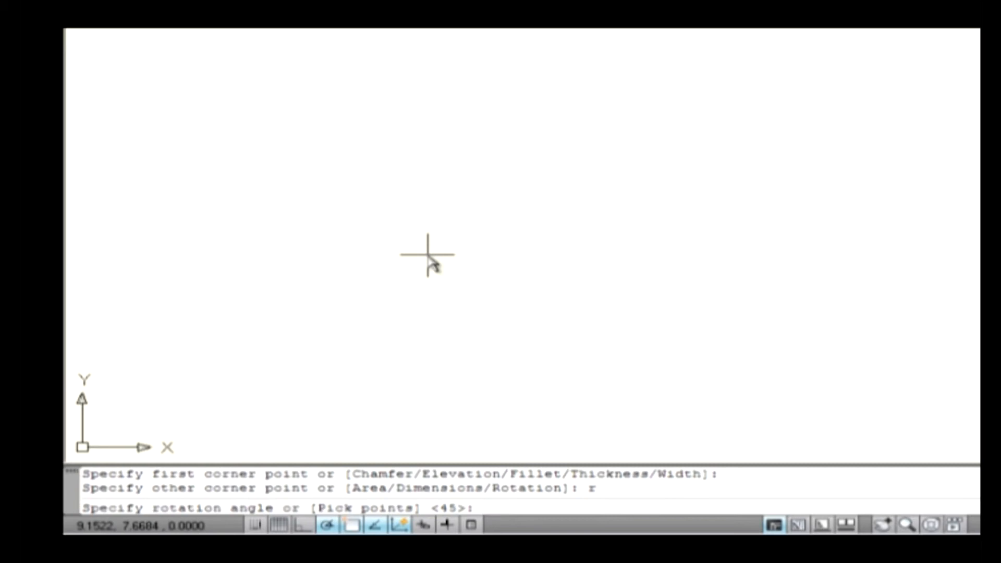
type("0")
key("Return")
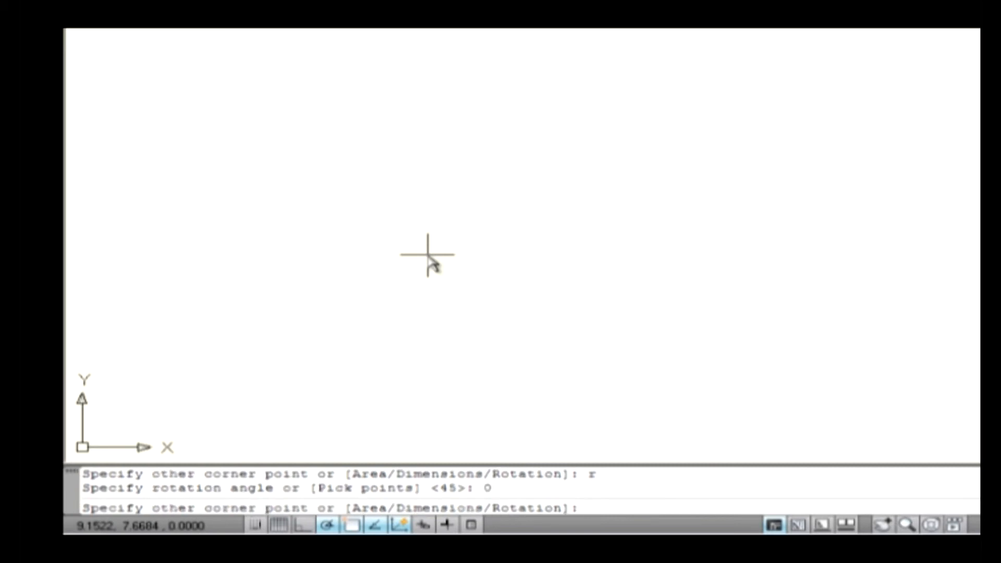
left_click(460, 189)
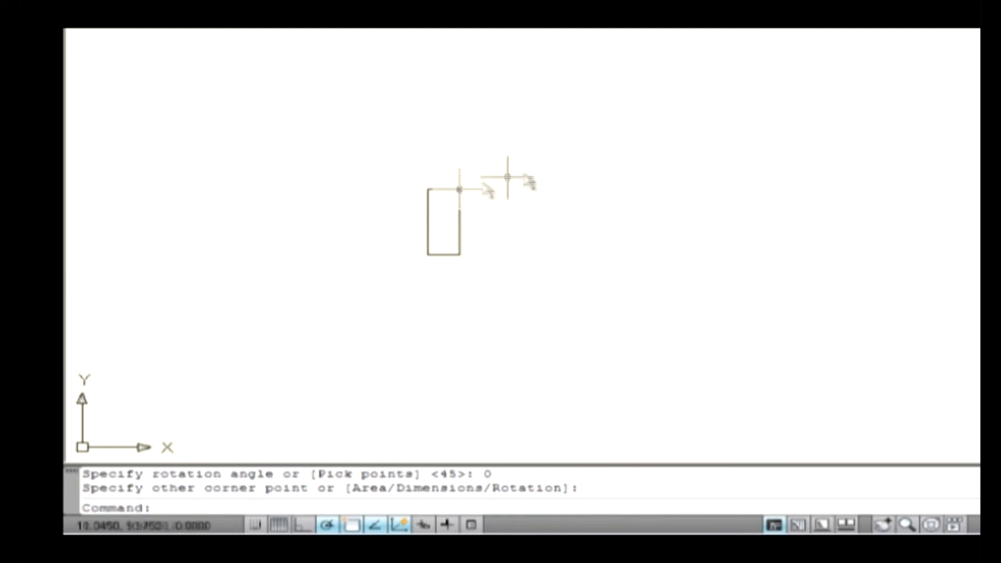
key("ctrl+a")
key("Delete")
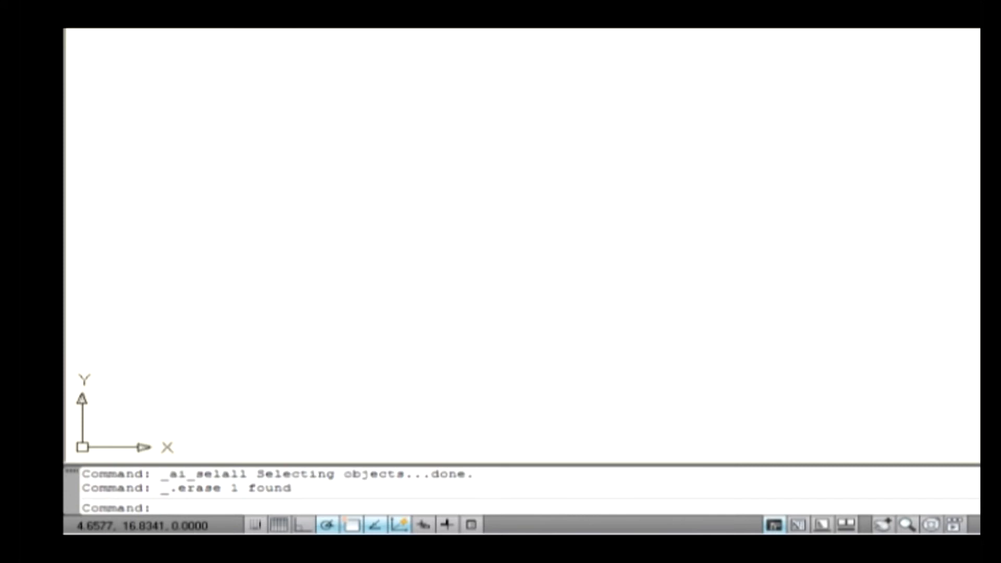
- Draw a rectangle with fillet radius 1 from corner 2,2 to corner 6,6, and erase it
left_click(261, 26)
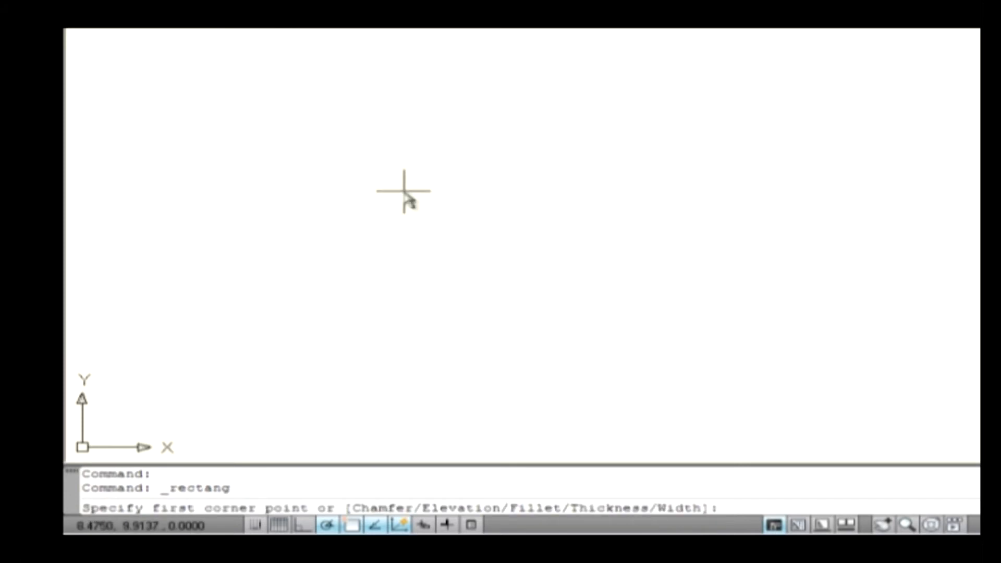
type("f")
key("Return")
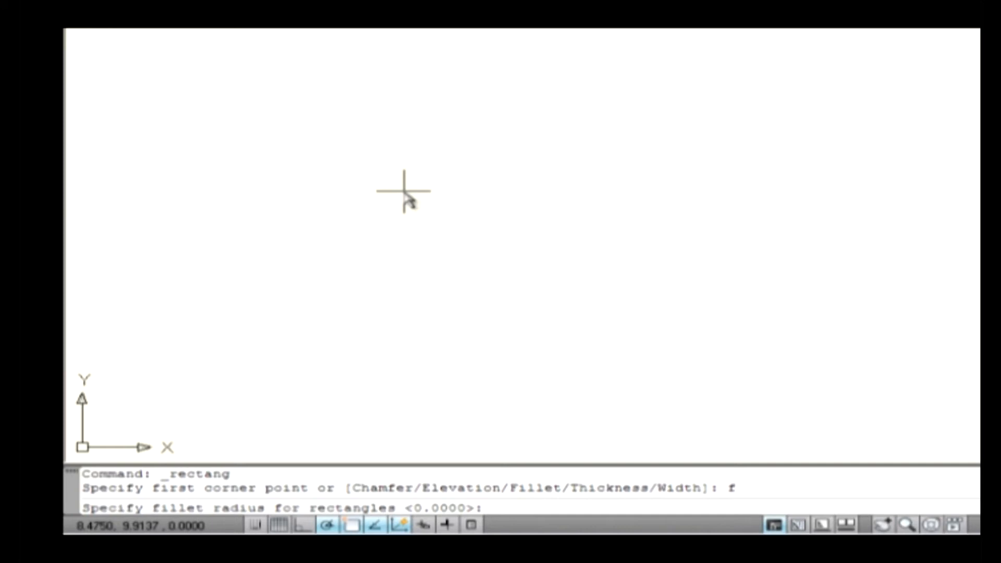
type("1")
key("Return")
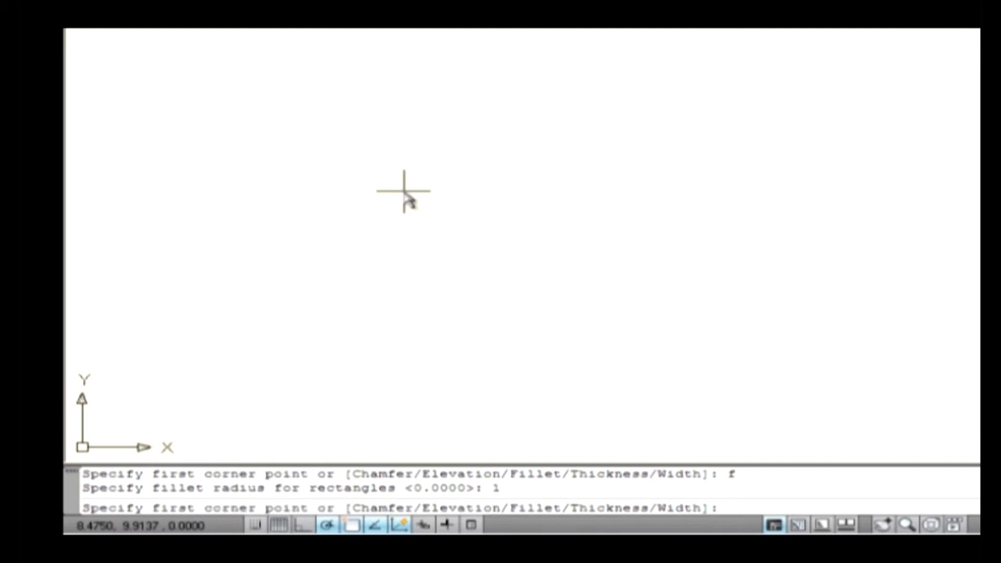
type("2,2")
key("Return")
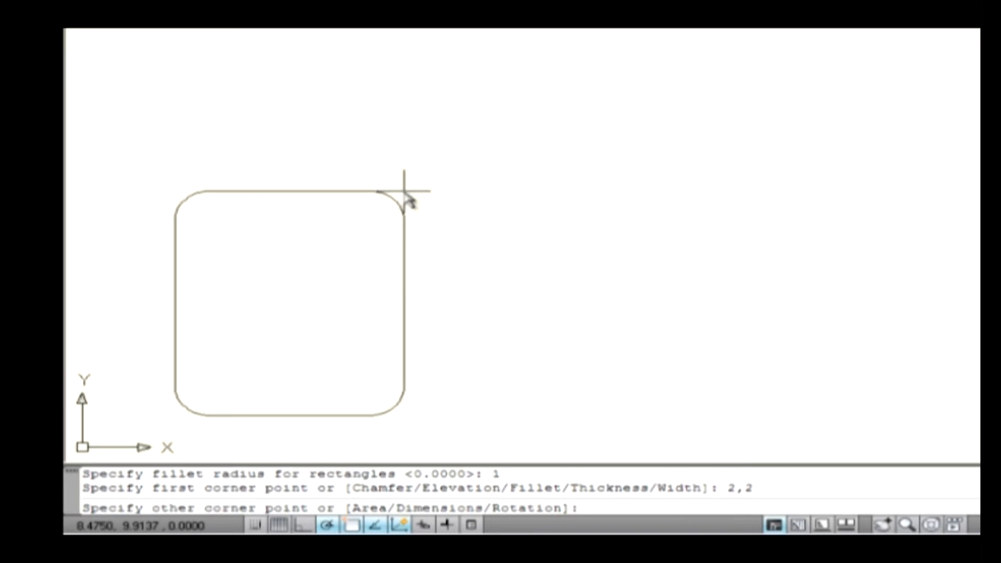
type("6,6")
key("Return")
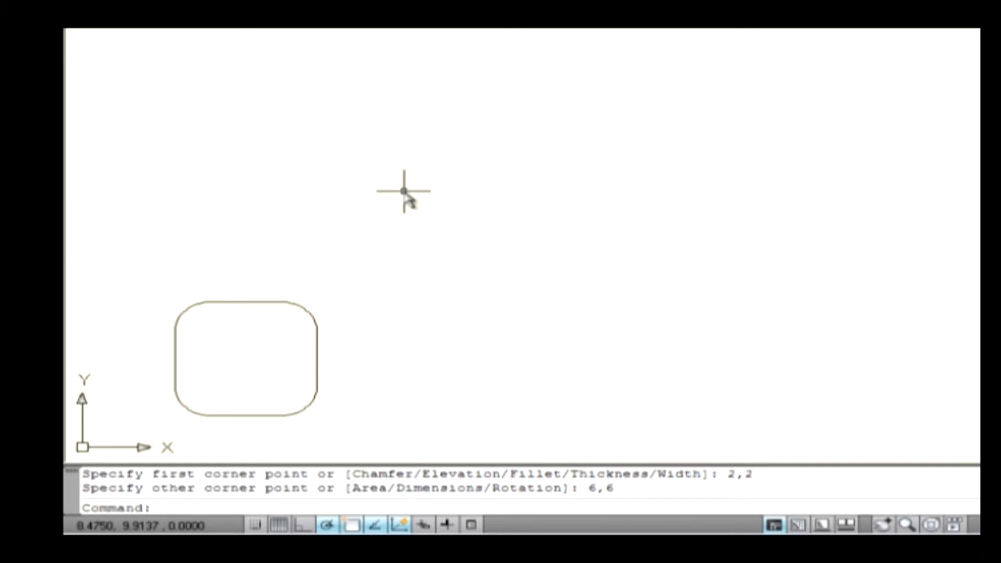
key("ctrl+a")
key("Delete")
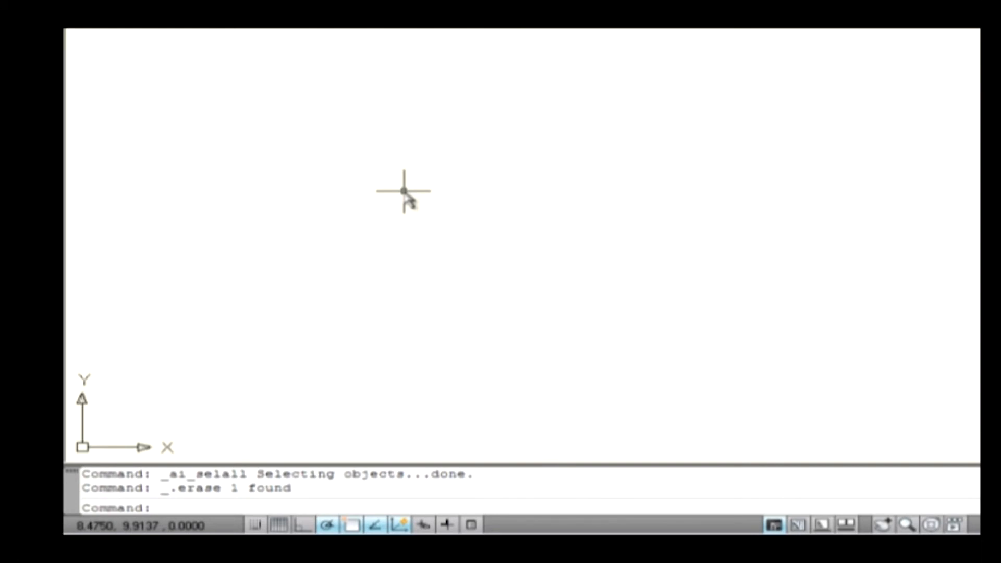
- Draw a rectangle with both chamfer distances set to 1 from corner 5,5 to corner 10,12, and erase it
left_click(180, 77)
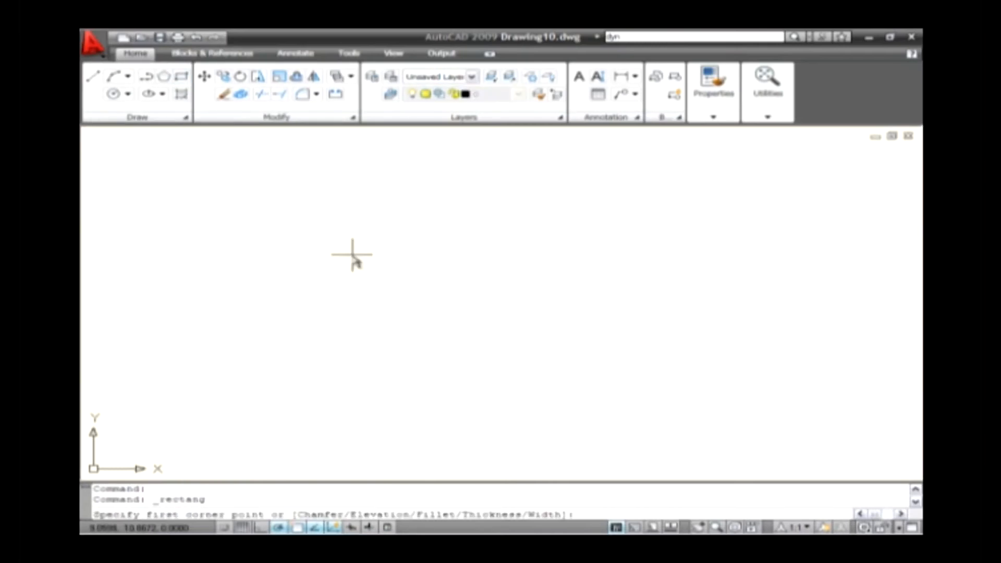
type("c")
key("Return")
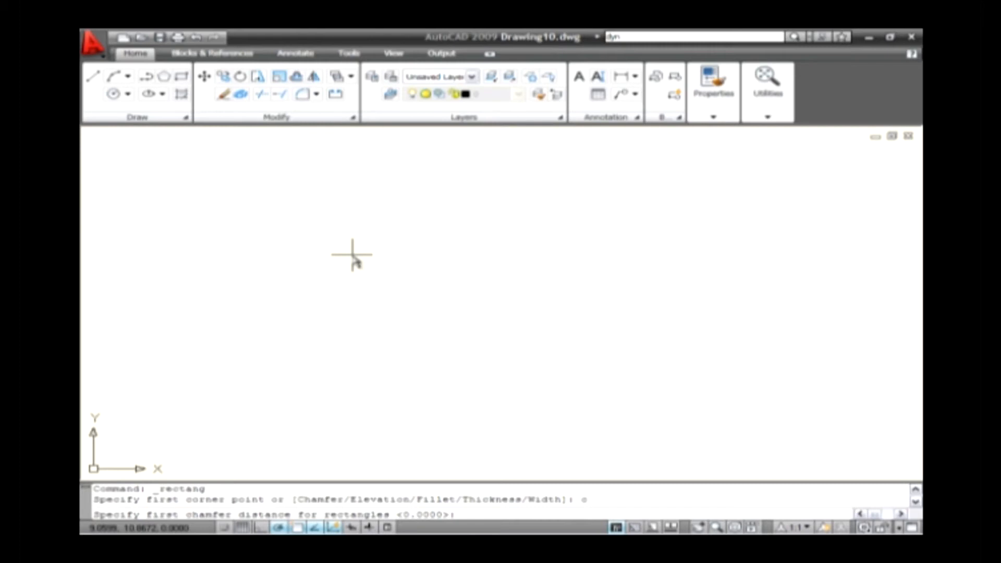
type("1")
key("Return")
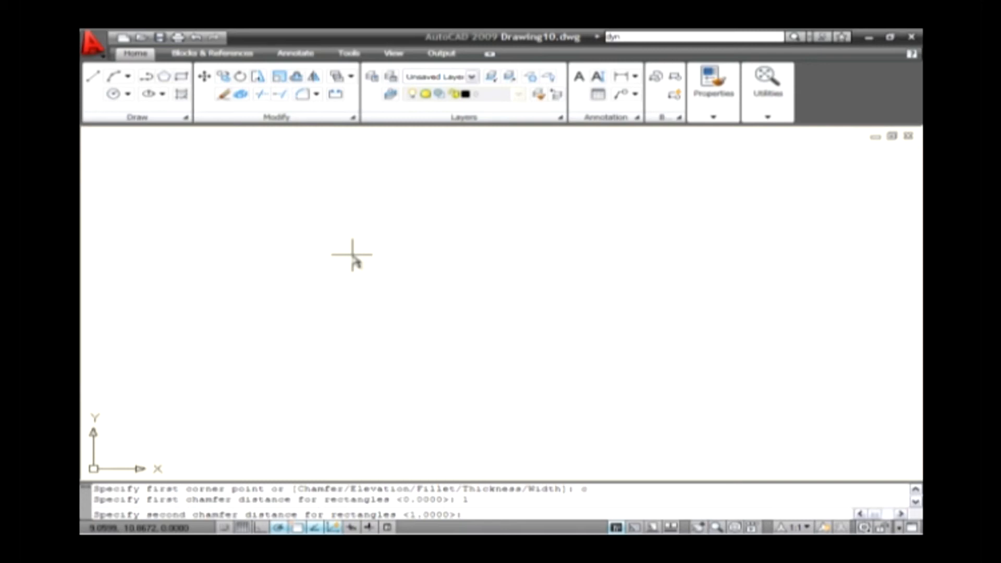
type("1")
key("Return")
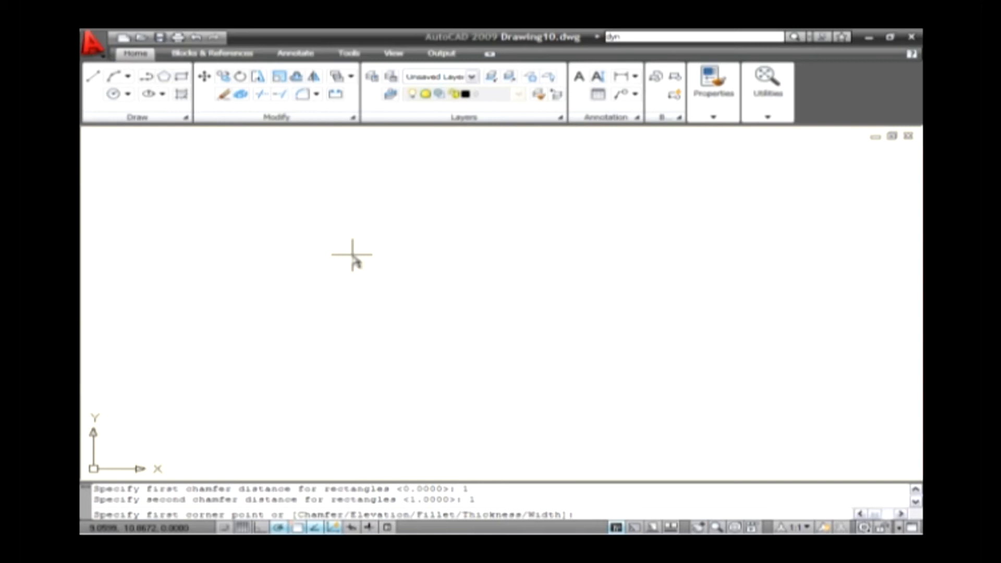
type("5,5")
key("Return")
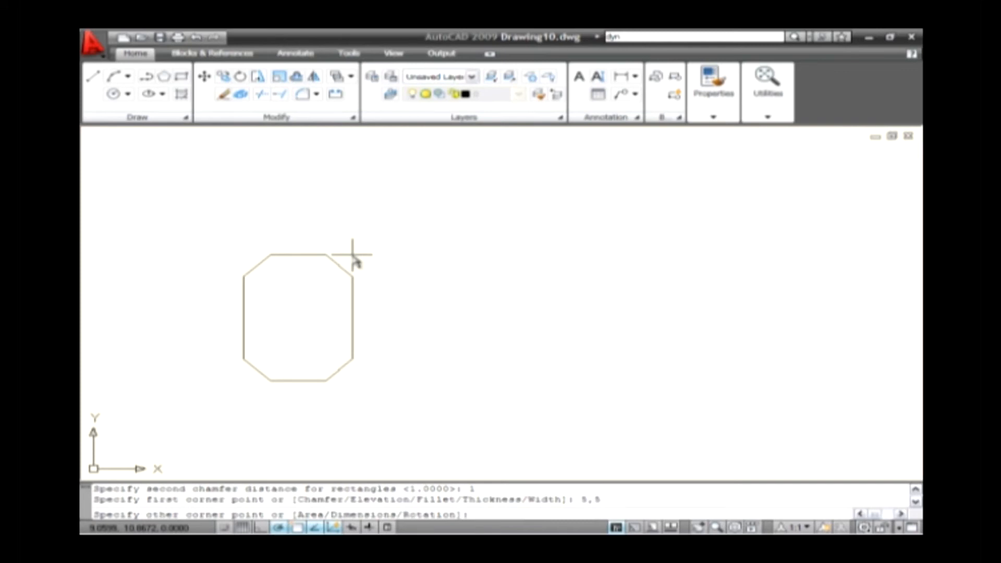
type("10,12")
key("Return")
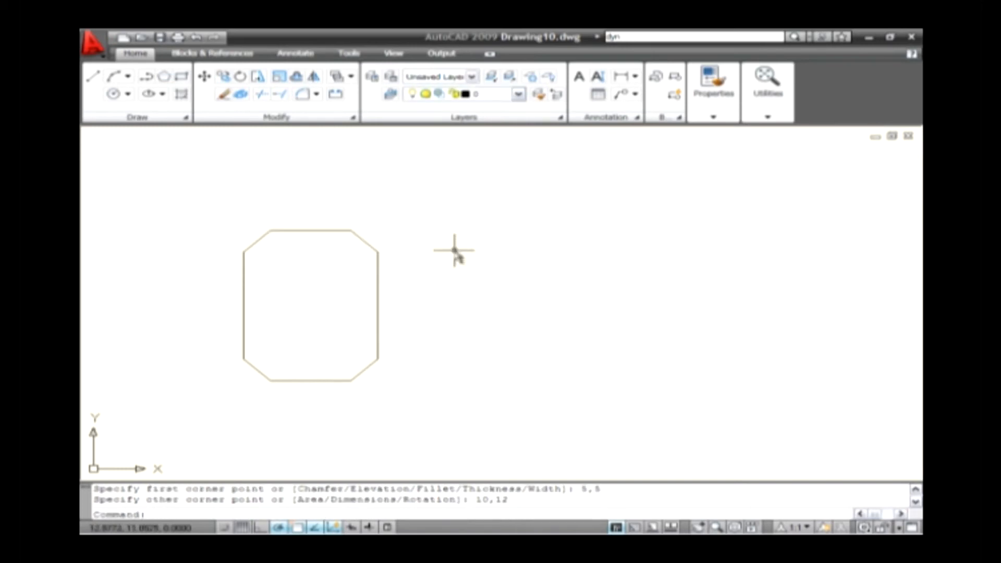
key("ctrl+a")
key("Delete")
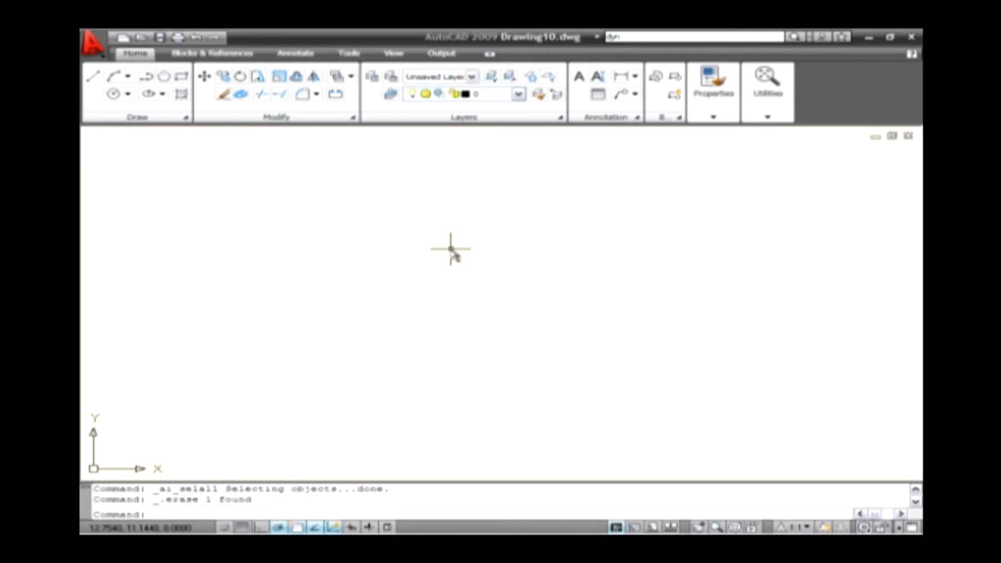
- Draw a chamfered rectangle with line width 1 from corner 6,6 to corner 12,14, and erase it
left_click(181, 78)
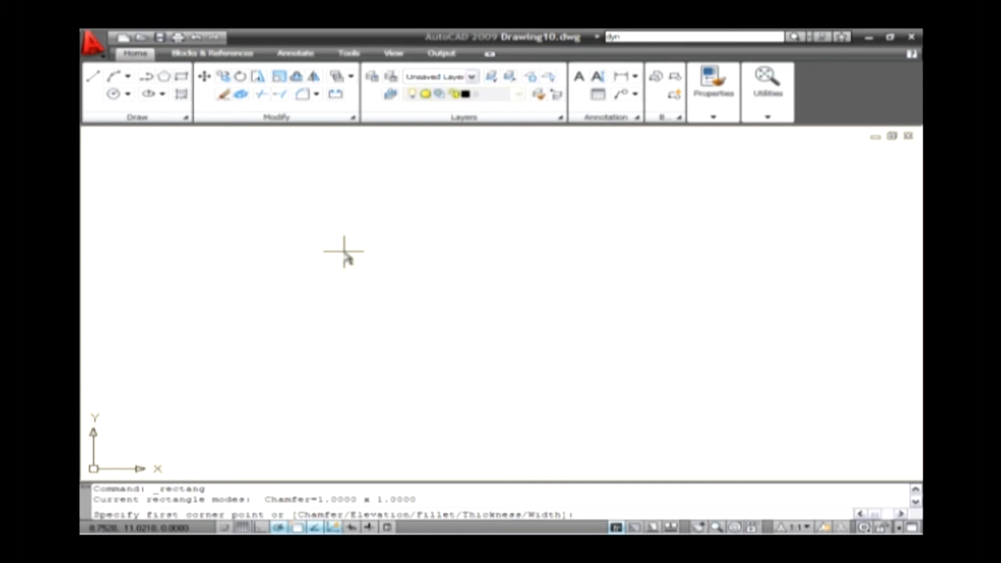
type("w")
key("Return")
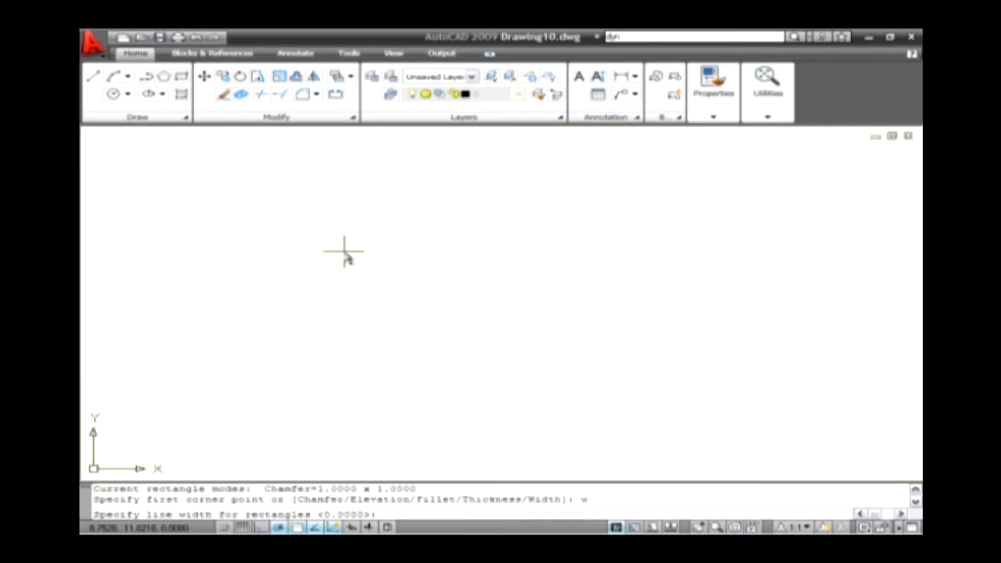
key("Return")
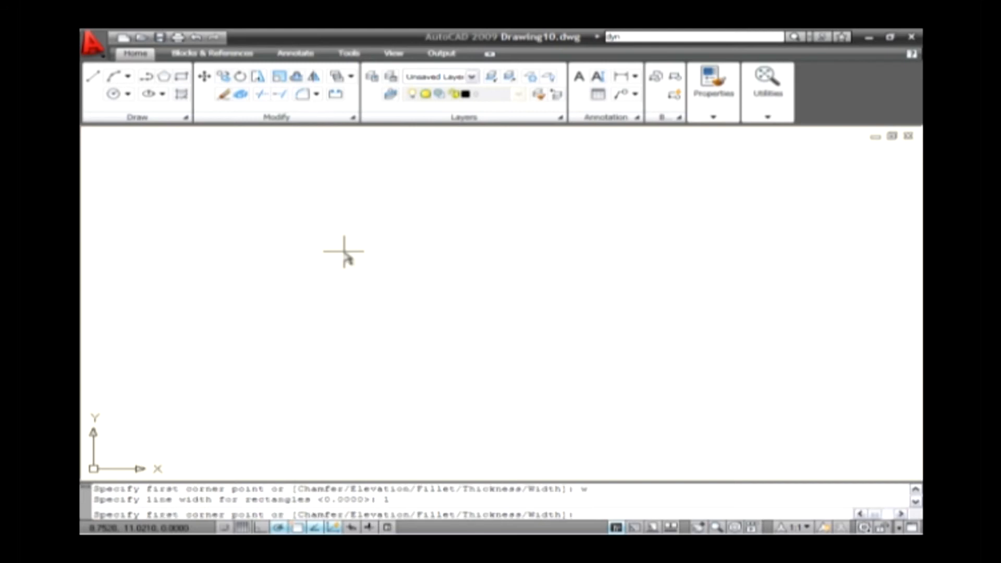
type("6,6")
key("Return")
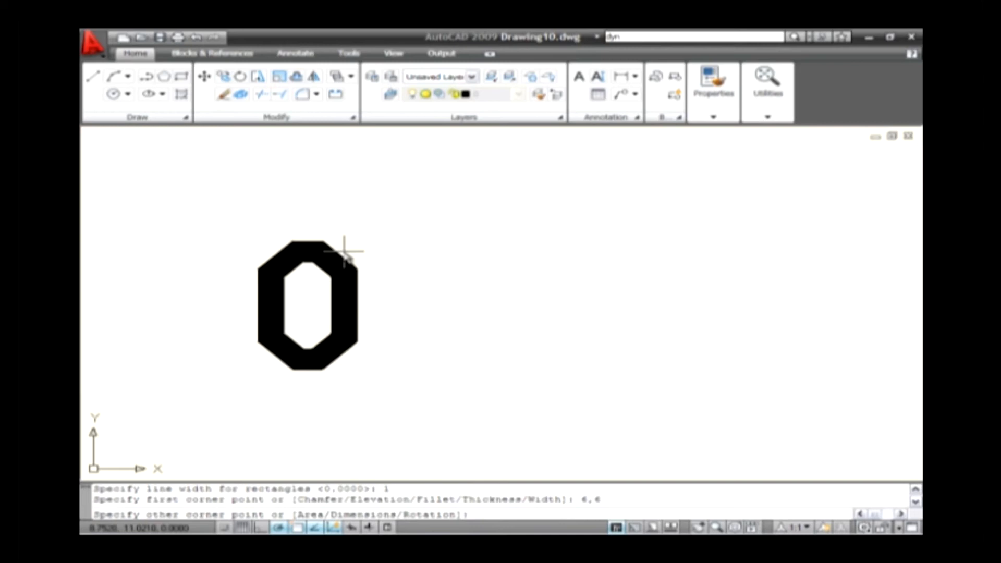
type("12,14")
key("Return")
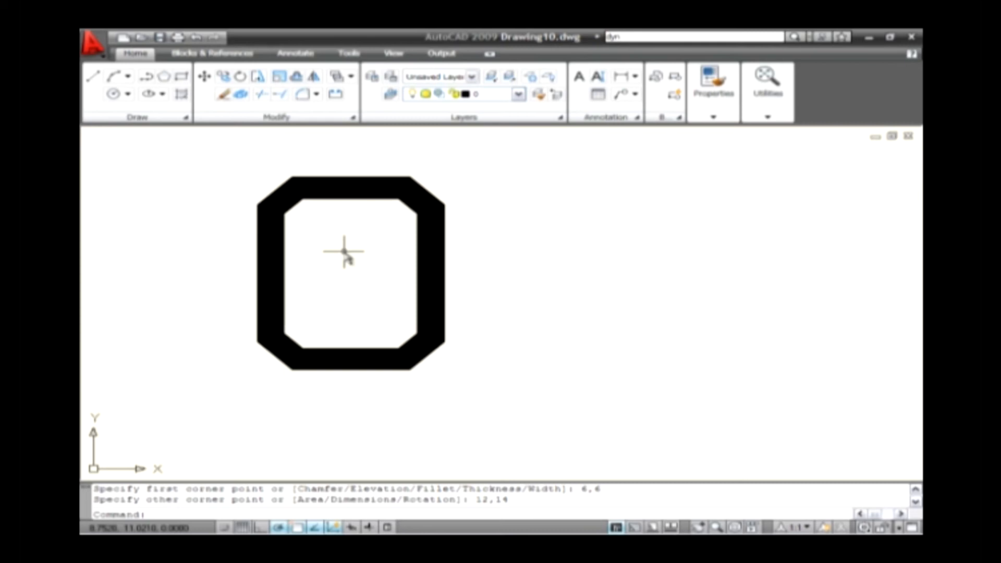
key("ctrl+a")
key("Delete")
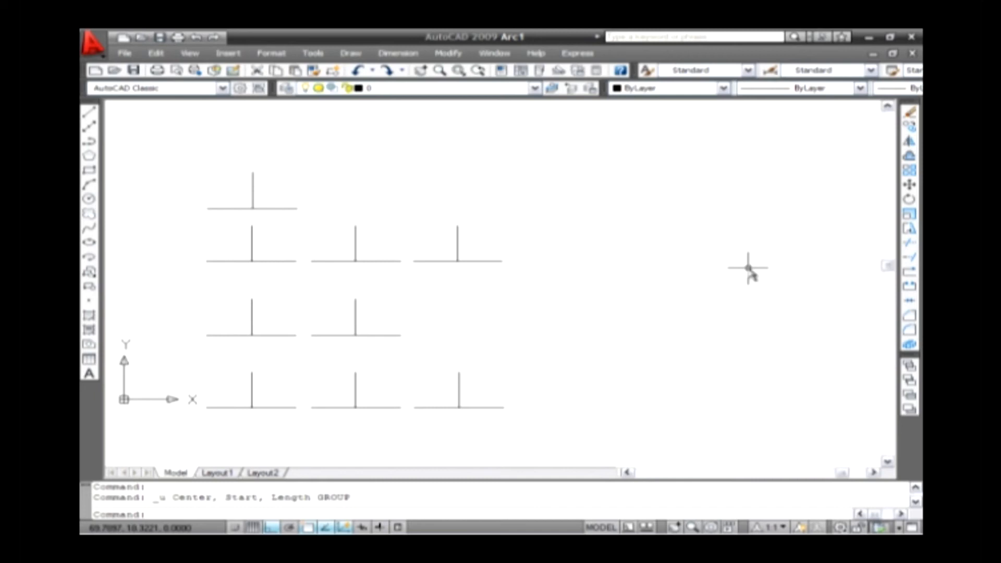
- Draw a 3-point arc on the top-row figure from the baseline's right end through the vertical line's upper end to the baseline's left end
left_click(350, 53)
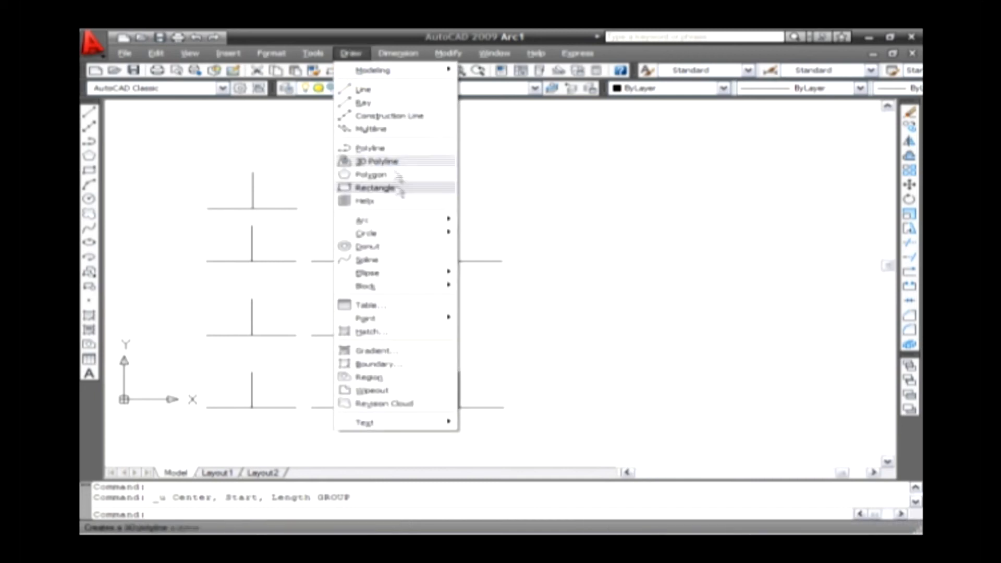
mouse_move(407, 219)
left_click(493, 218)
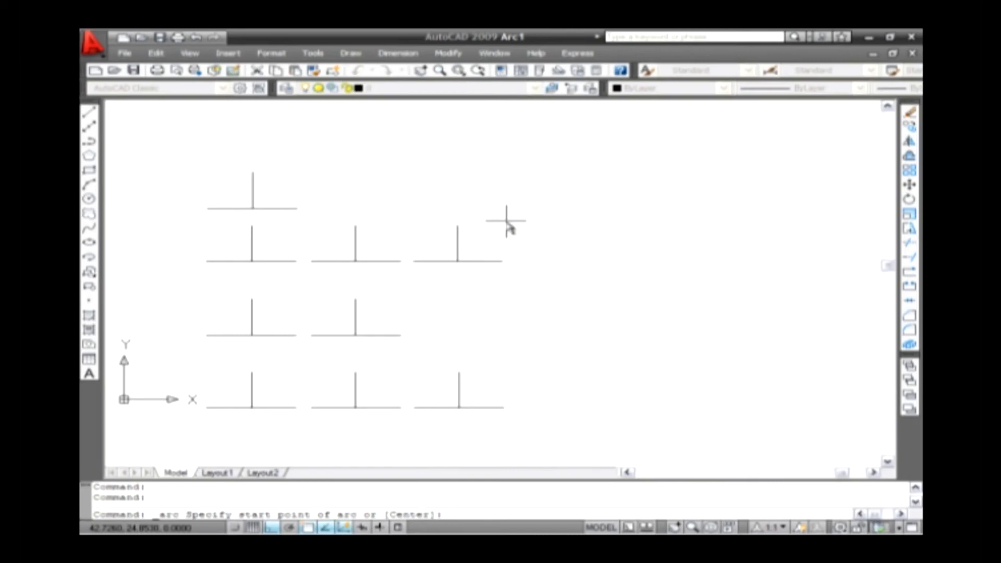
left_click(297, 208)
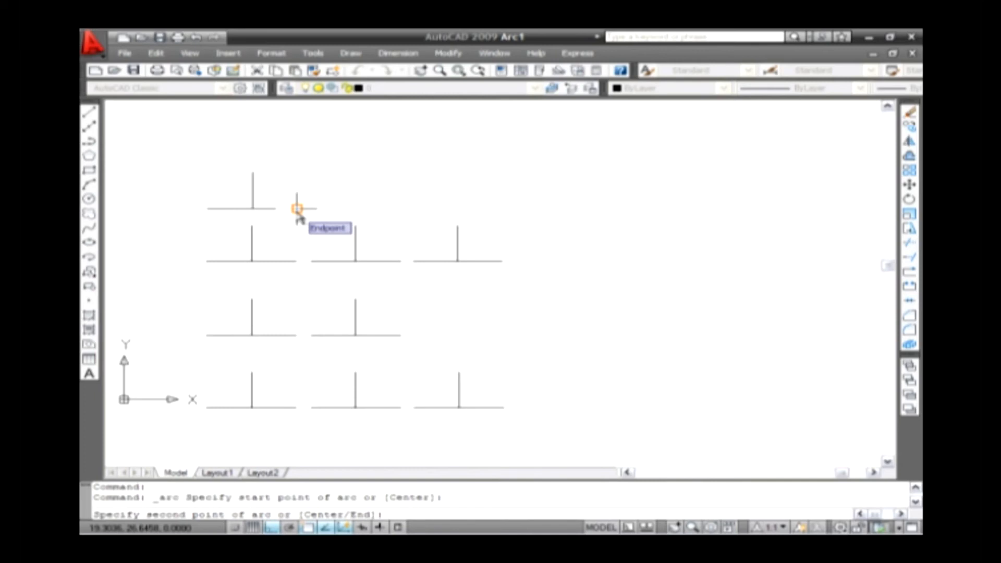
left_click(252, 172)
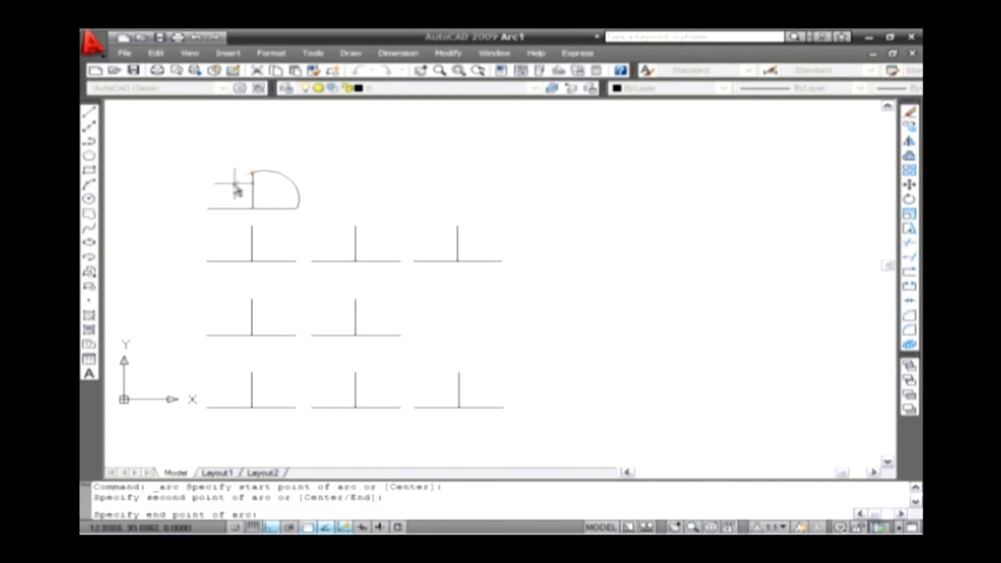
left_click(206, 208)
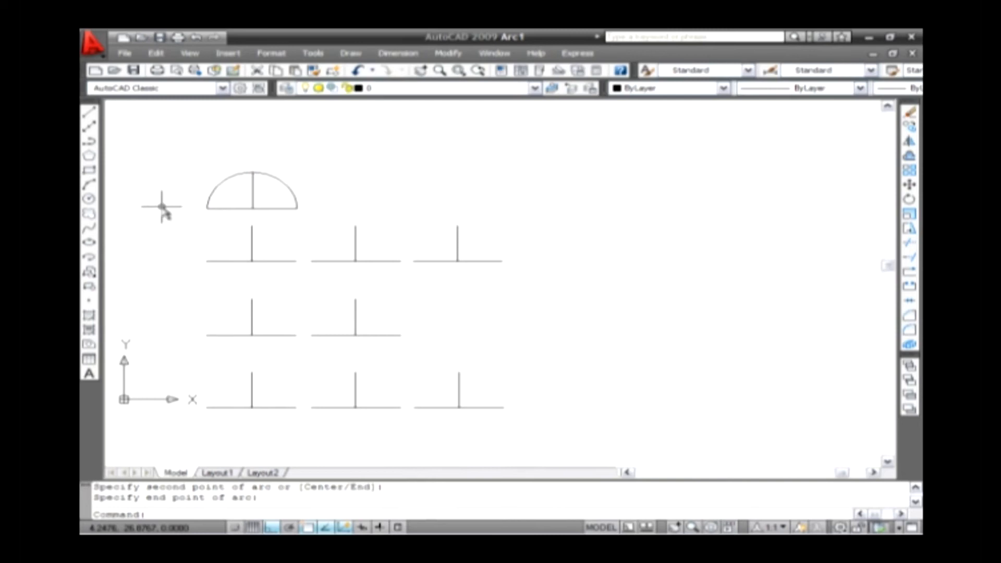
- Draw a Start, Center, End arc on the second row's first figure, from the baseline's right end around its midpoint to its left end
left_click(350, 53)
mouse_move(391, 219)
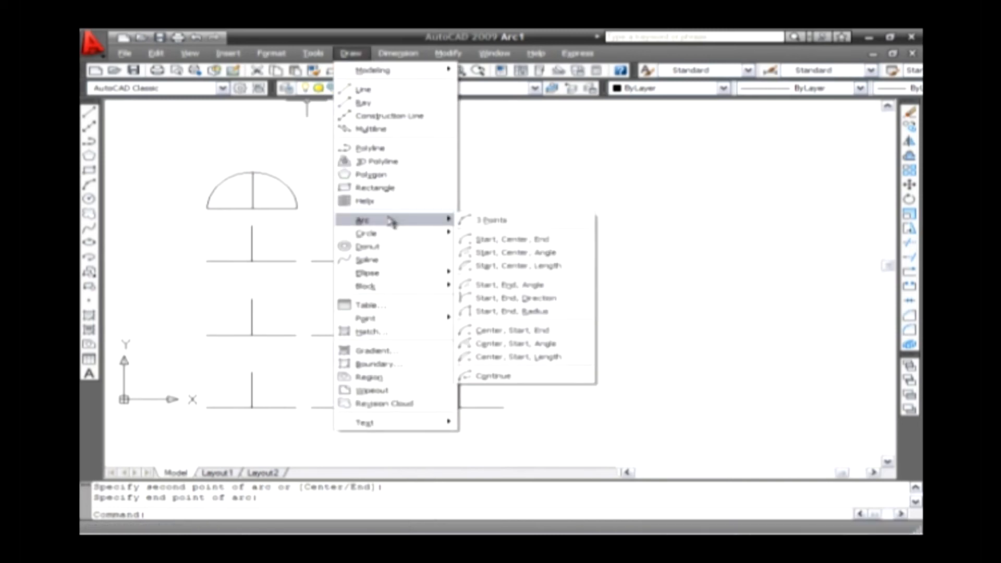
left_click(578, 241)
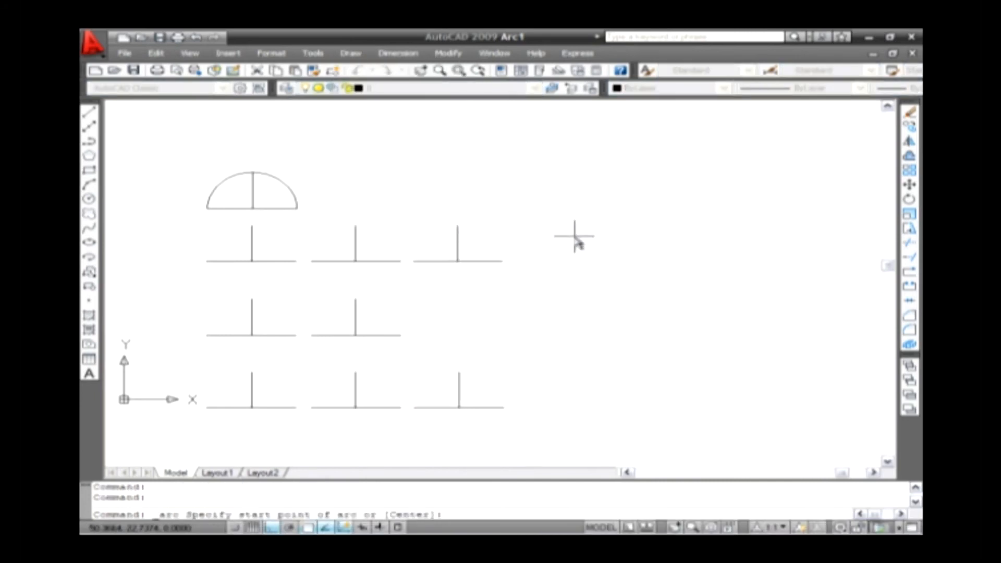
left_click(296, 263)
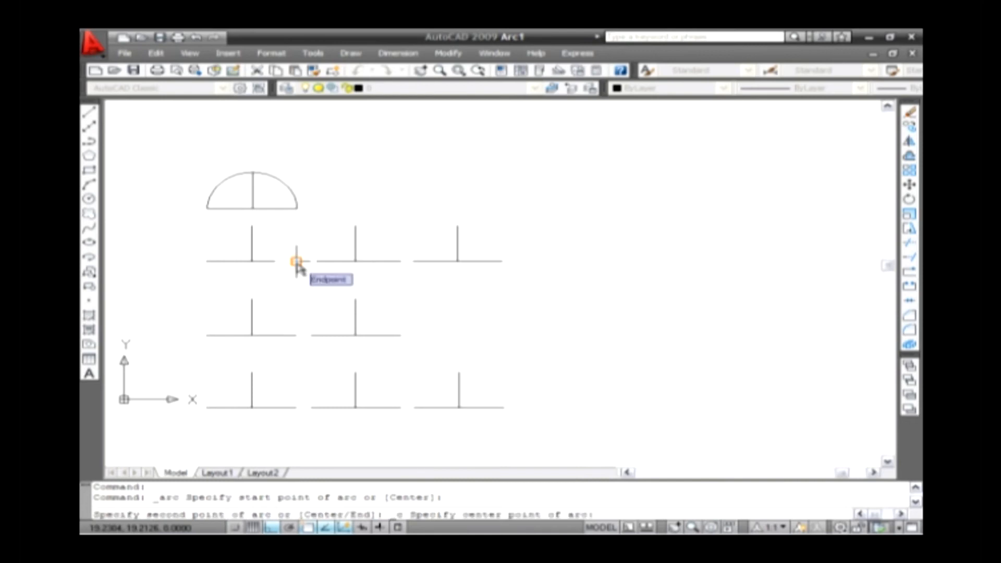
left_click(252, 261)
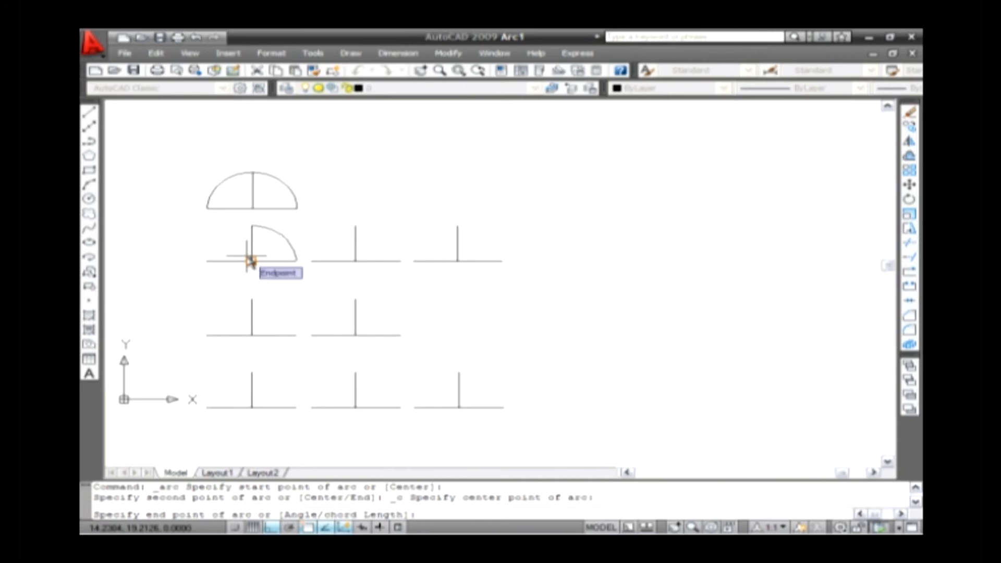
left_click(207, 261)
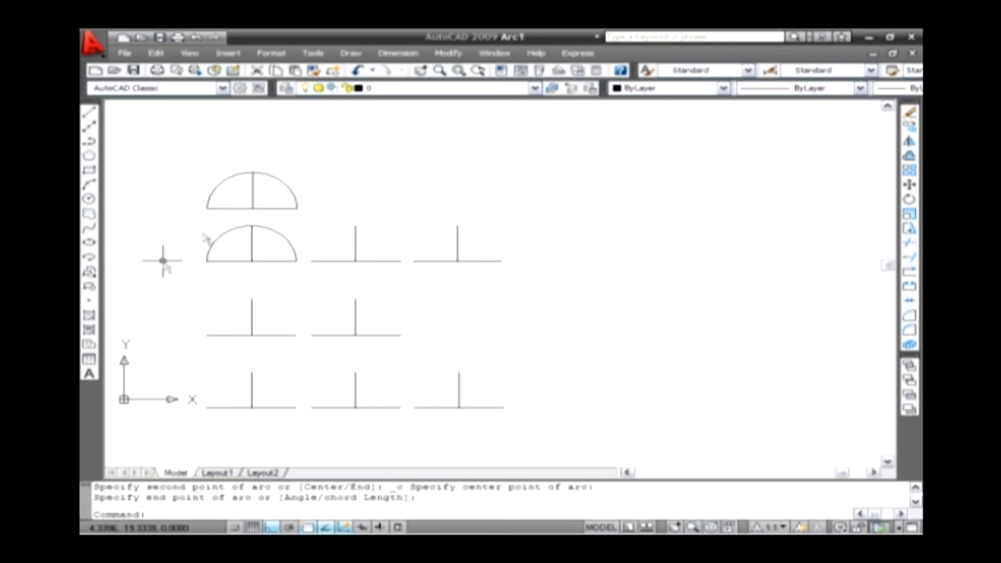
- Draw a Start, Center, Angle arc on the second row's middle figure from the baseline's right end around its midpoint, with included angle 45
left_click(350, 53)
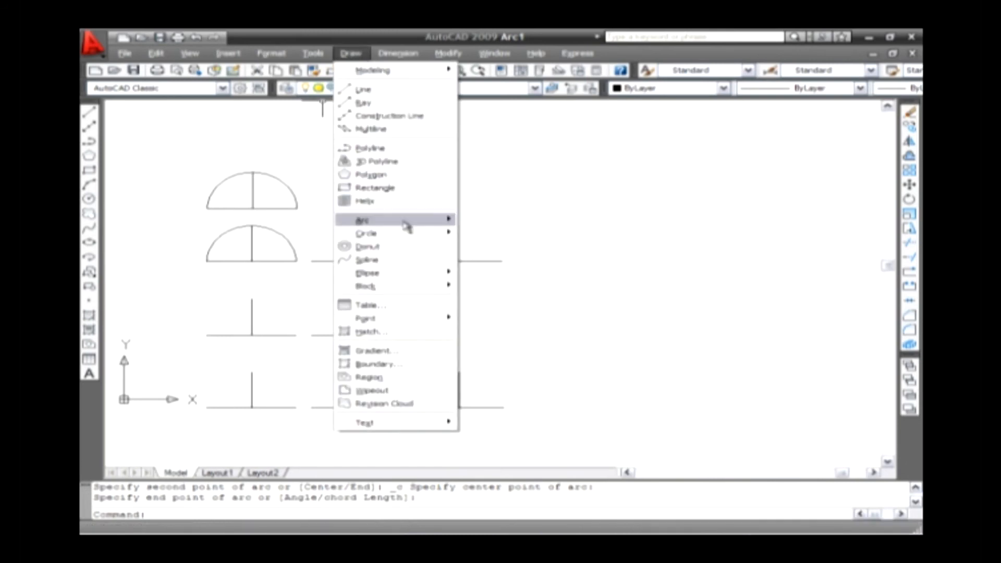
mouse_move(404, 221)
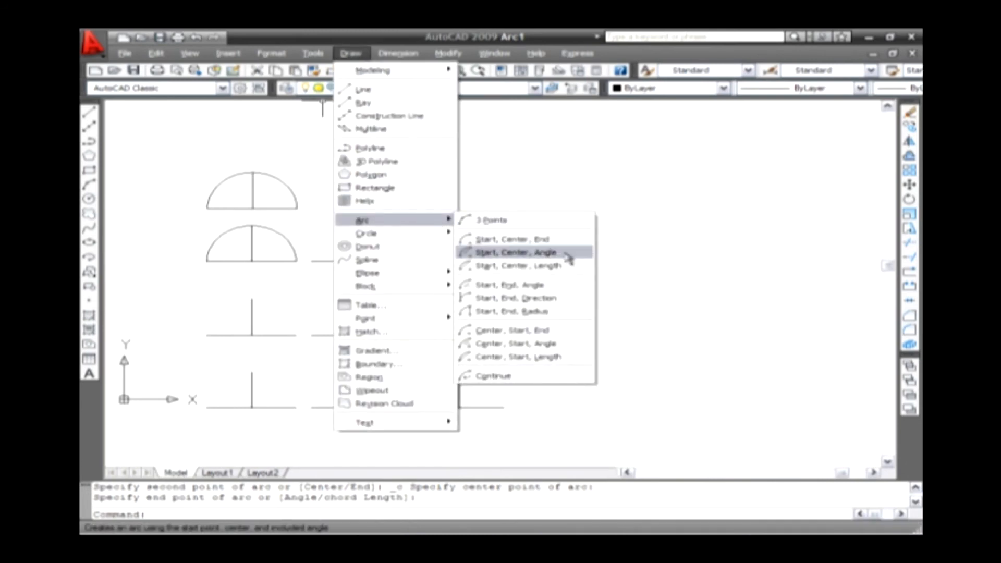
left_click(521, 252)
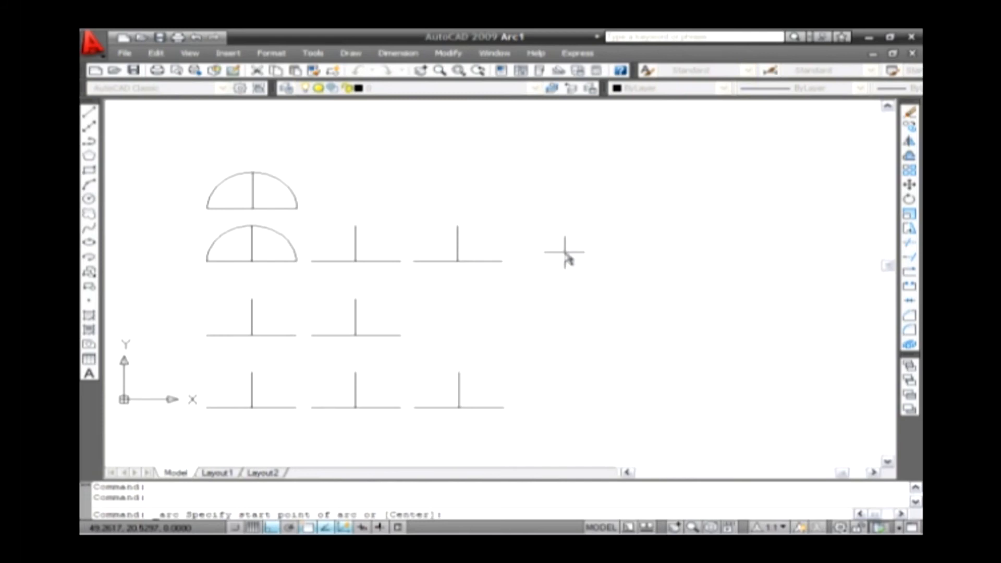
left_click(401, 260)
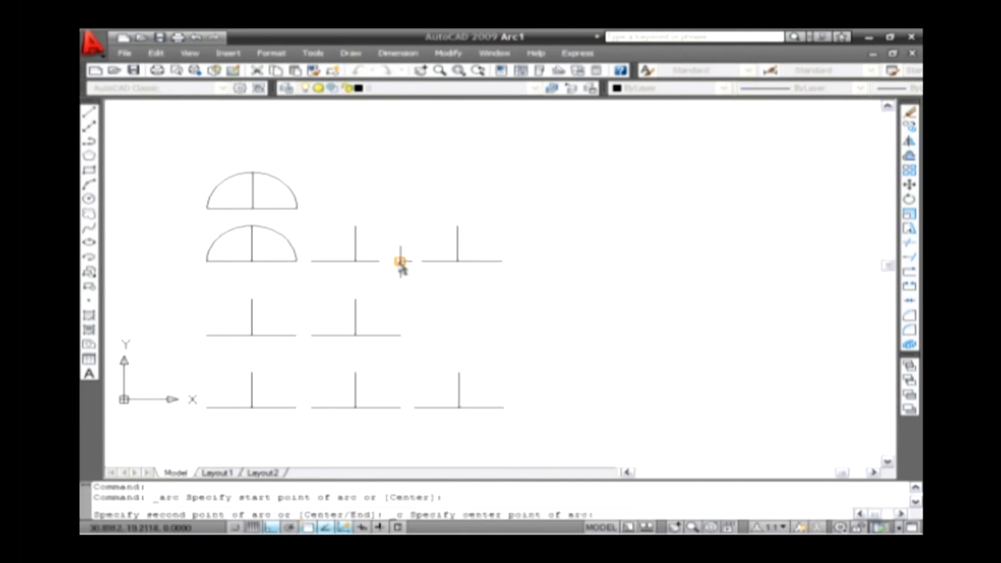
left_click(355, 262)
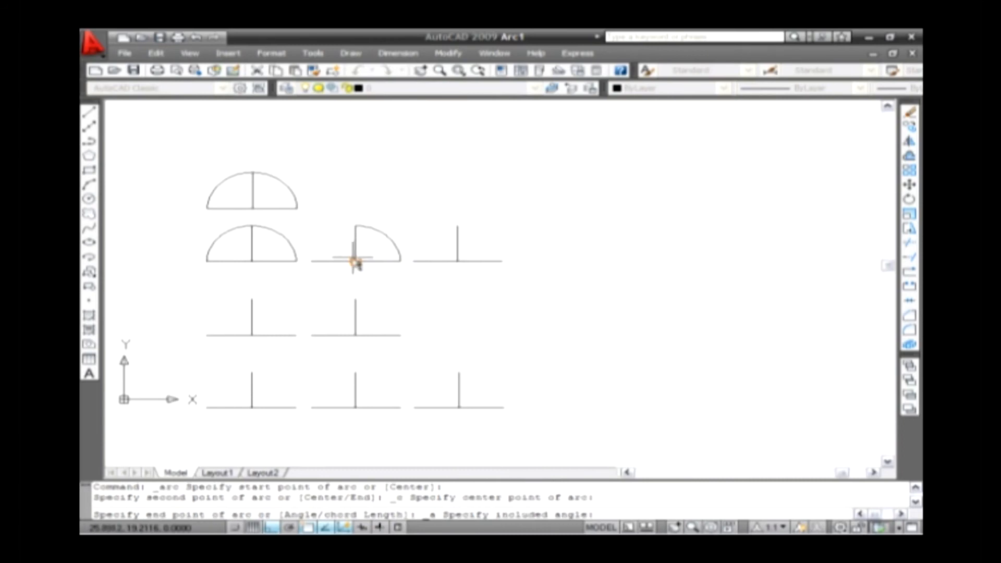
type("45")
key("Return")
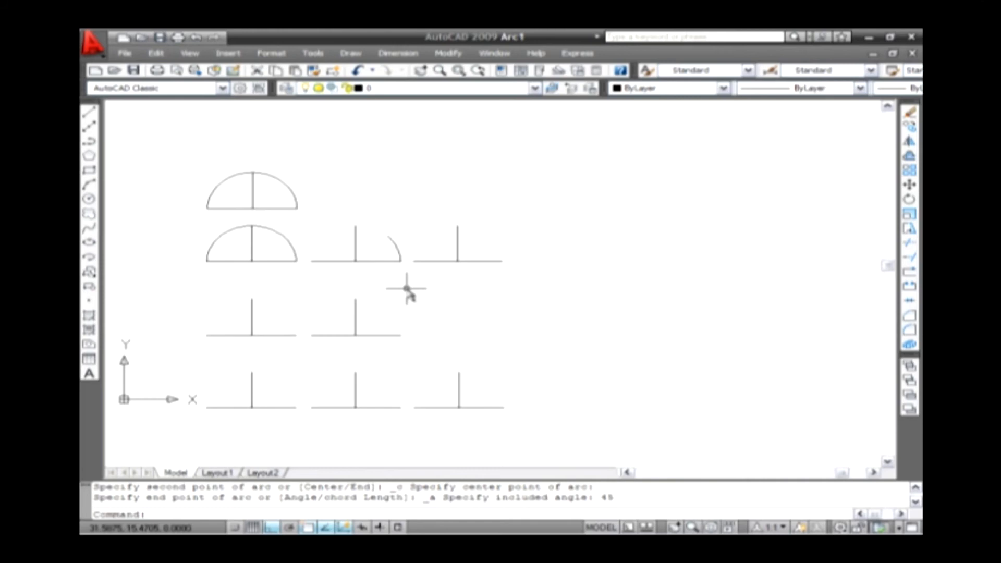
- Draw a Start, Center, Length arc on the second row's last figure from the baseline's right end around its midpoint, with chord length 10
left_click(350, 53)
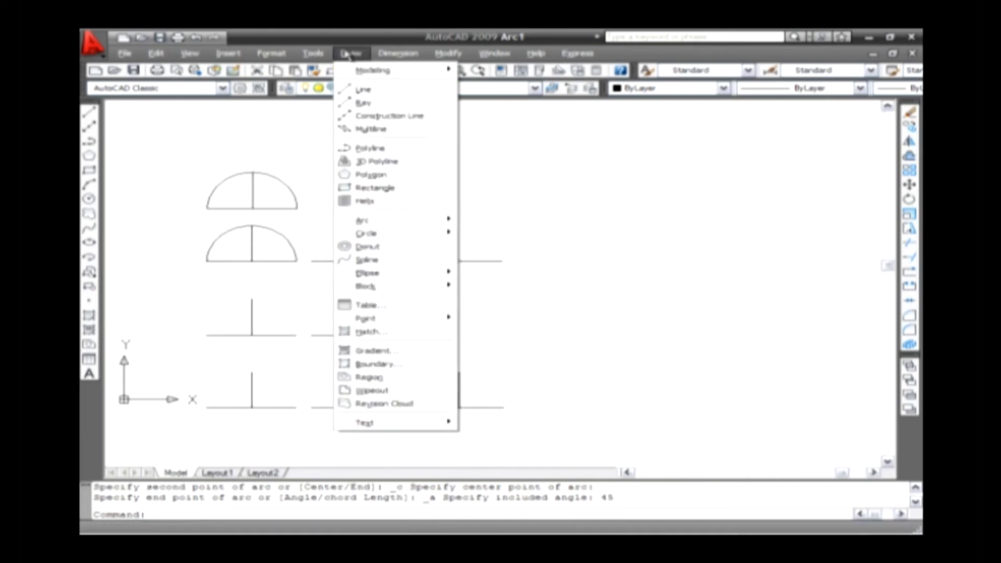
mouse_move(409, 219)
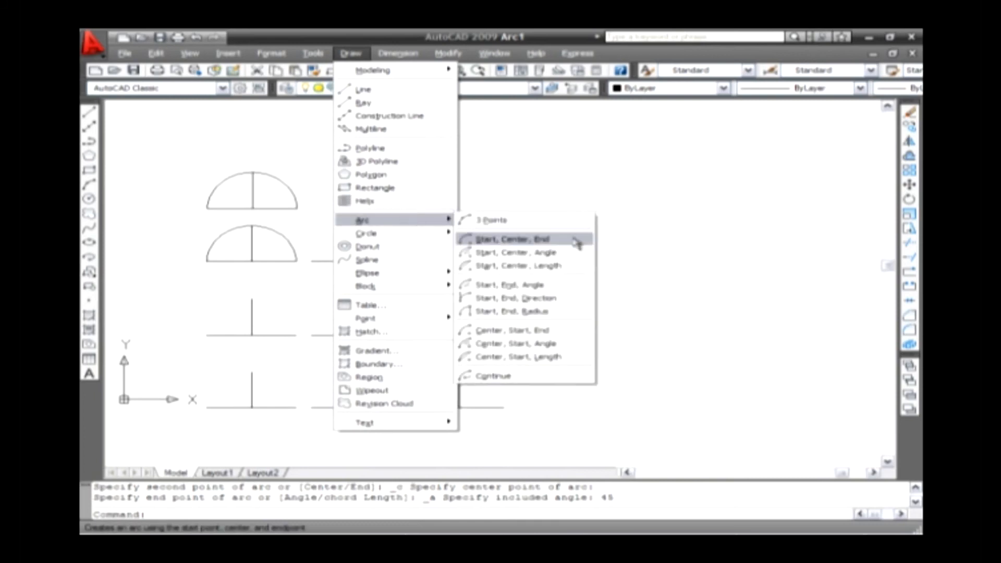
left_click(572, 268)
left_click(502, 261)
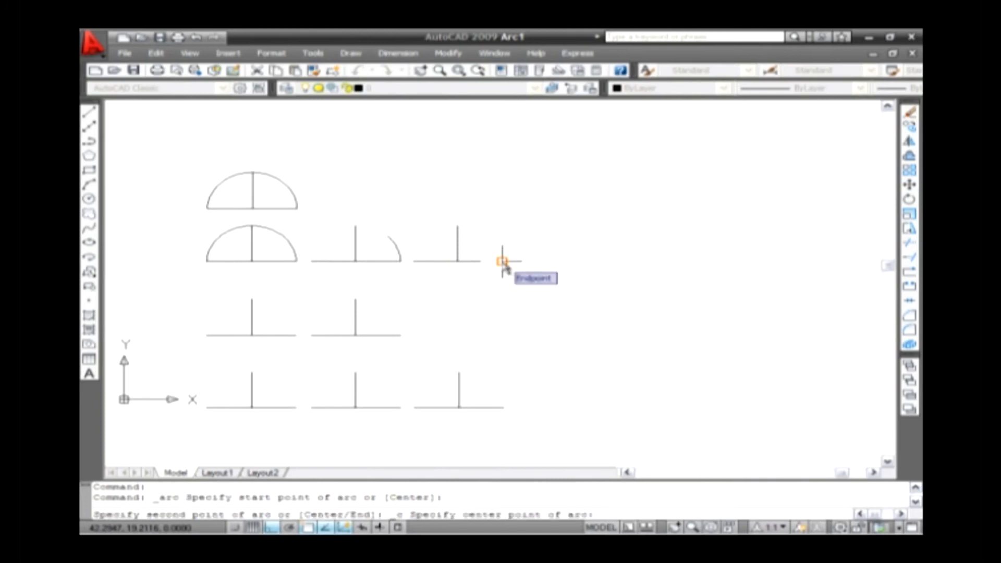
left_click(458, 261)
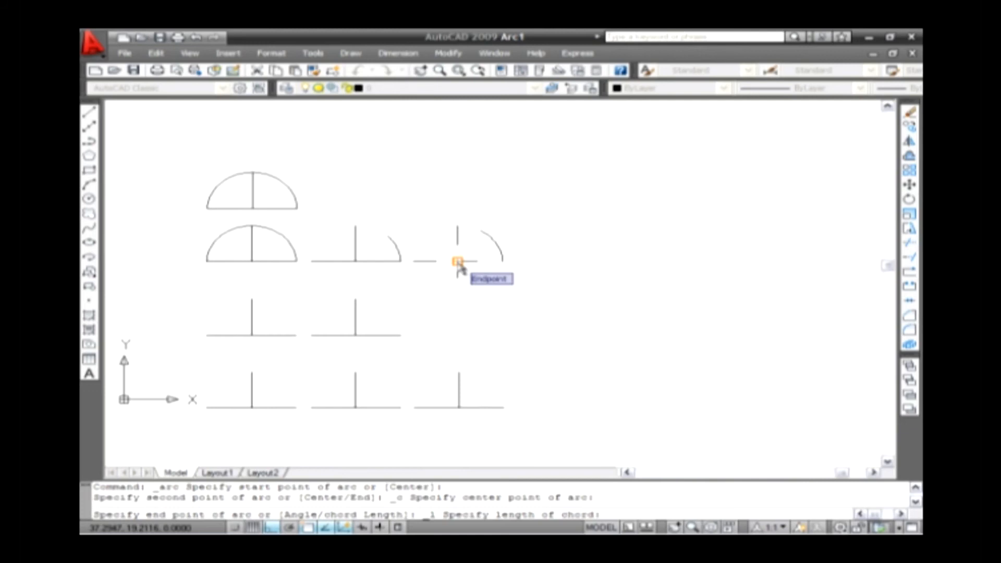
type("10")
key("Return")
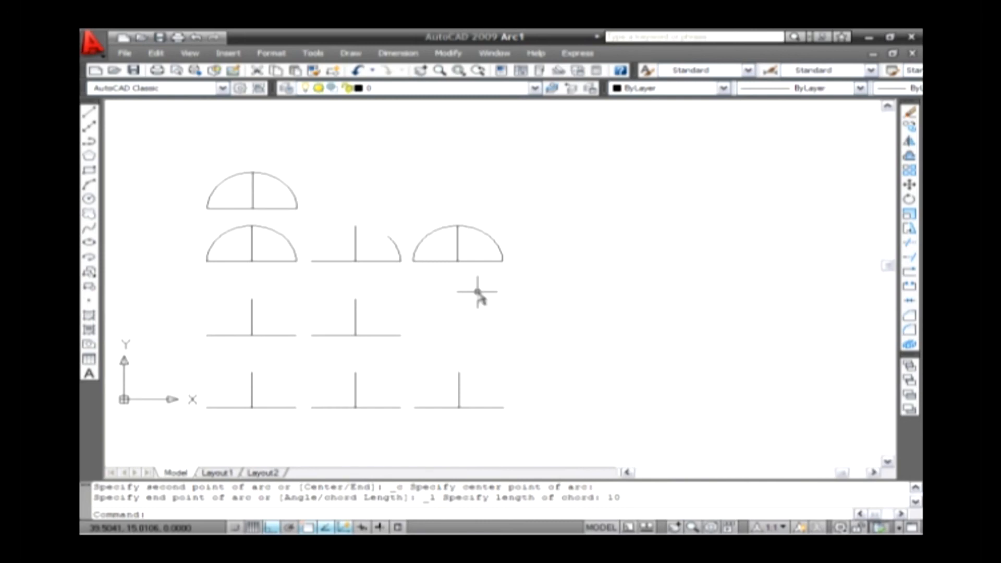
- Draw a Start, End, Angle arc on the third row's first figure from the baseline's right end to the vertical line's upper end, with included angle 90
left_click(351, 53)
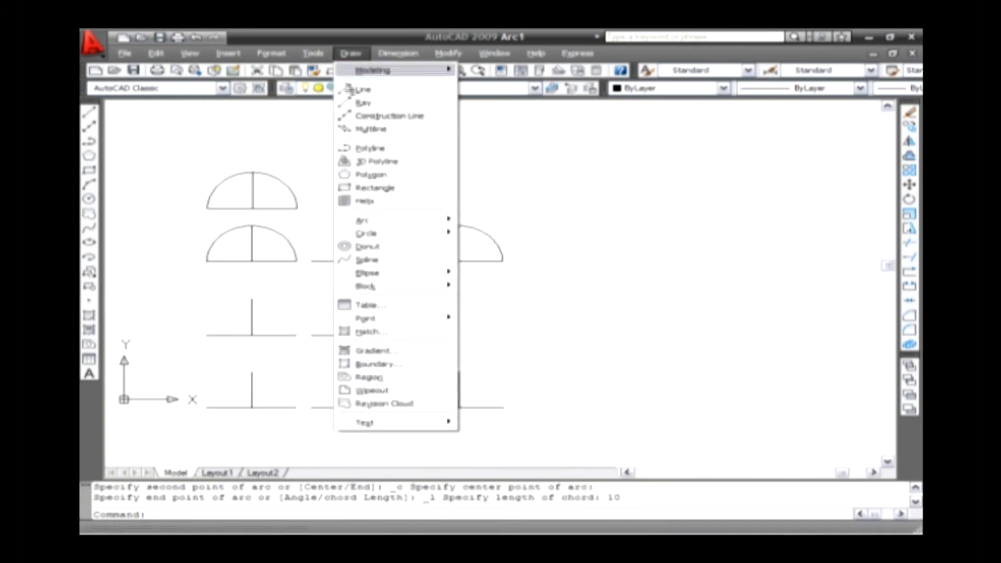
mouse_move(392, 222)
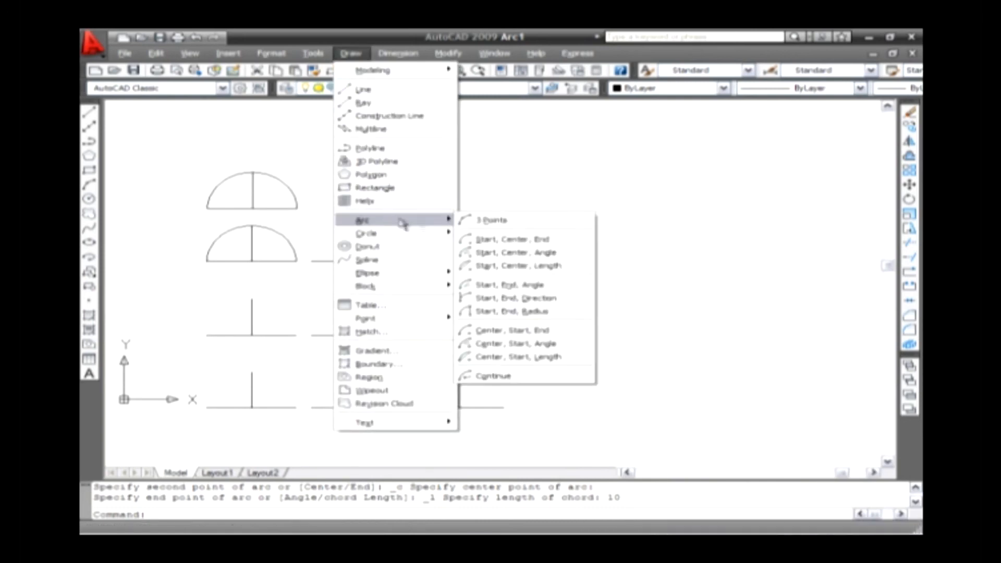
left_click(561, 286)
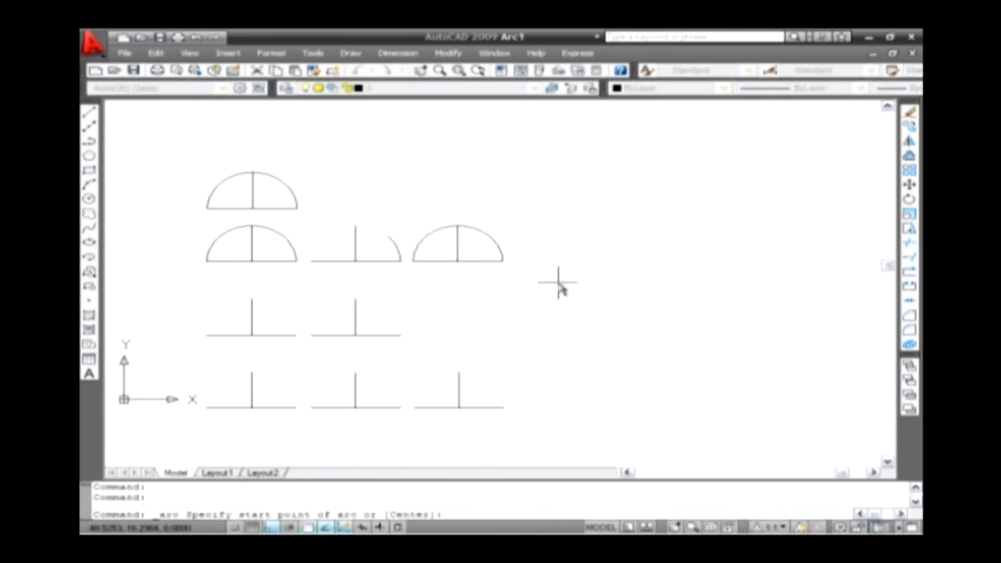
left_click(296, 335)
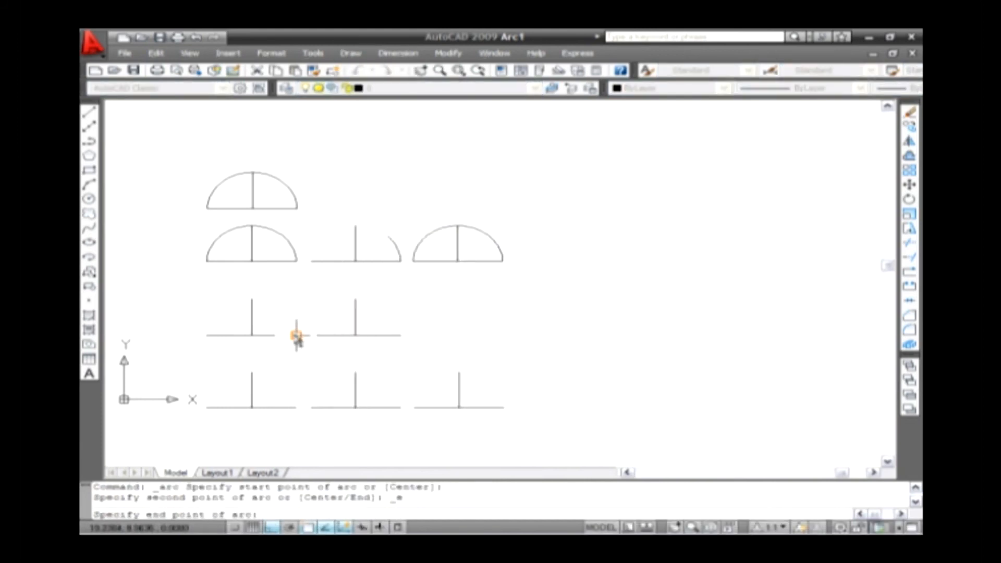
left_click(252, 299)
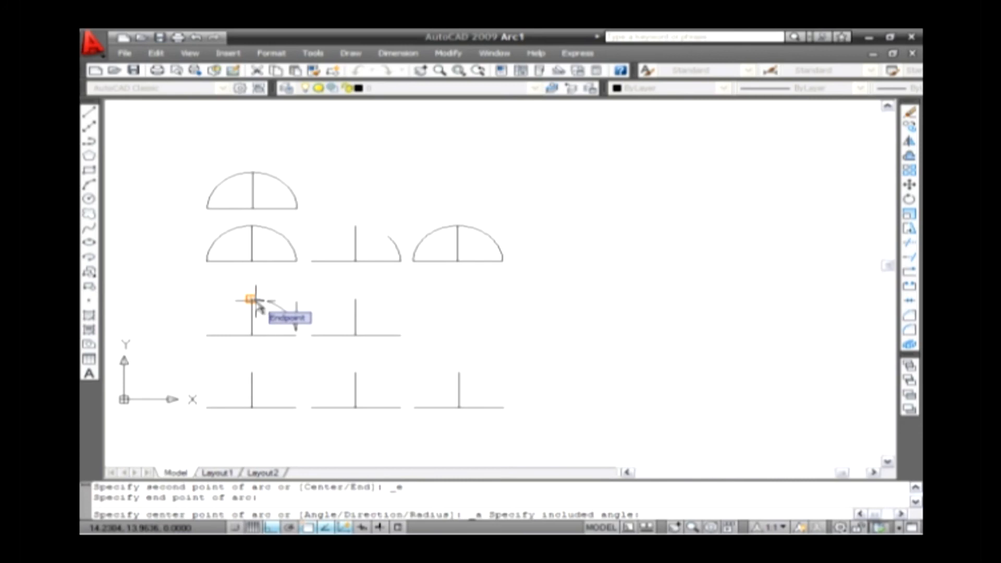
type("90")
key("Return")
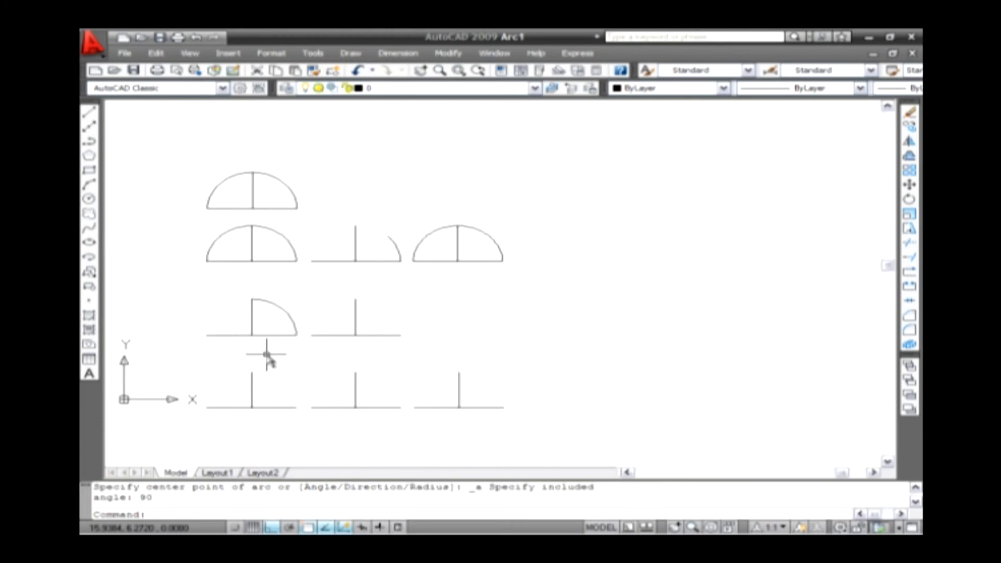
key("ctrl+z")
left_click(657, 251)
left_click(733, 290)
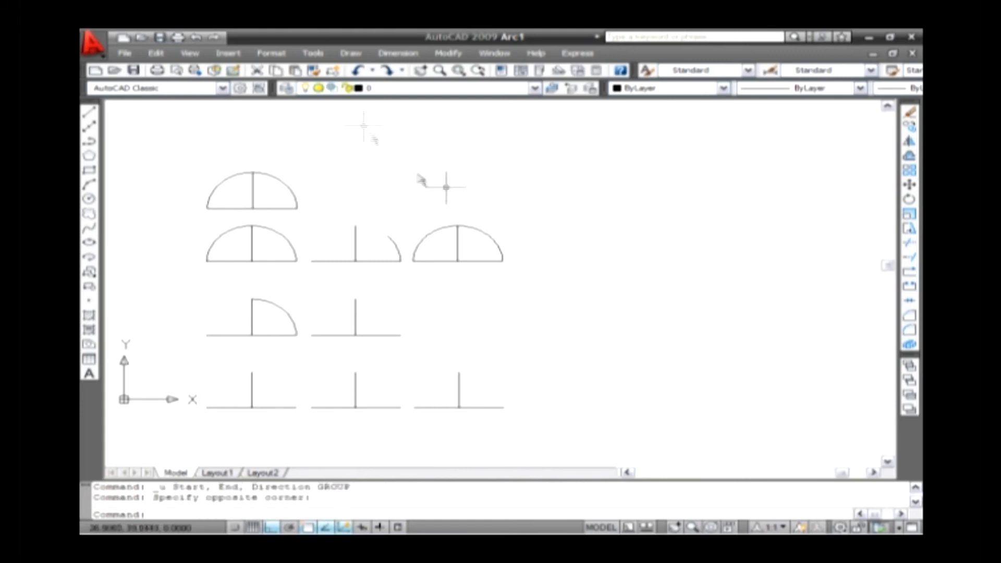
- Draw a Start, End, Direction arc on the third row's second figure from the baseline's right end to its left end, with the start tangent pointing upward
left_click(347, 54)
mouse_move(402, 222)
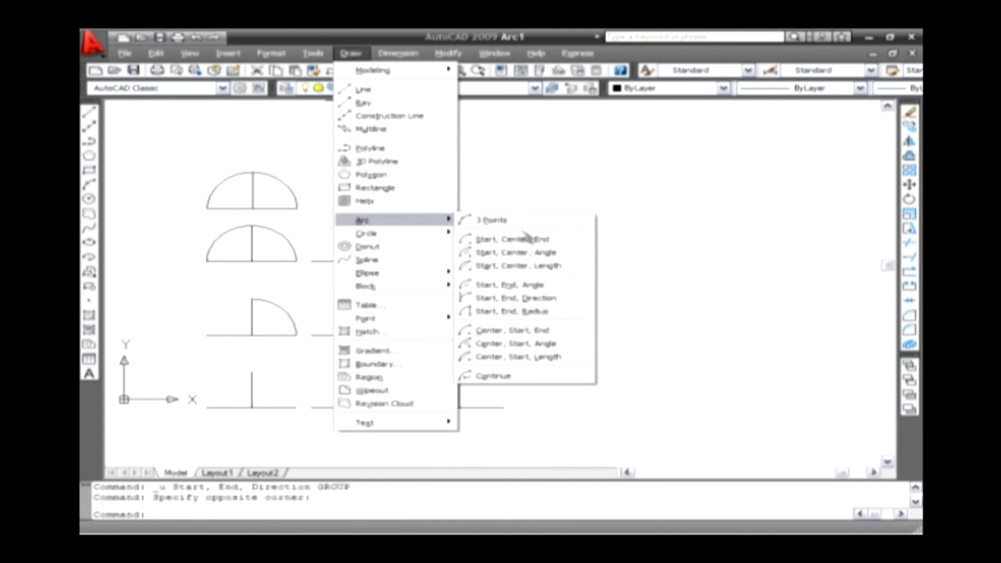
left_click(557, 301)
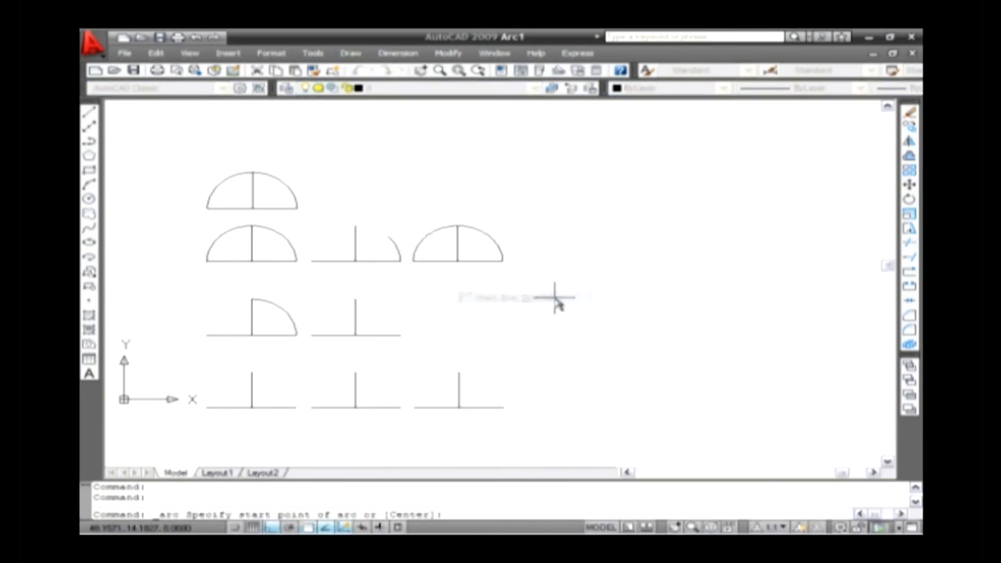
left_click(399, 335)
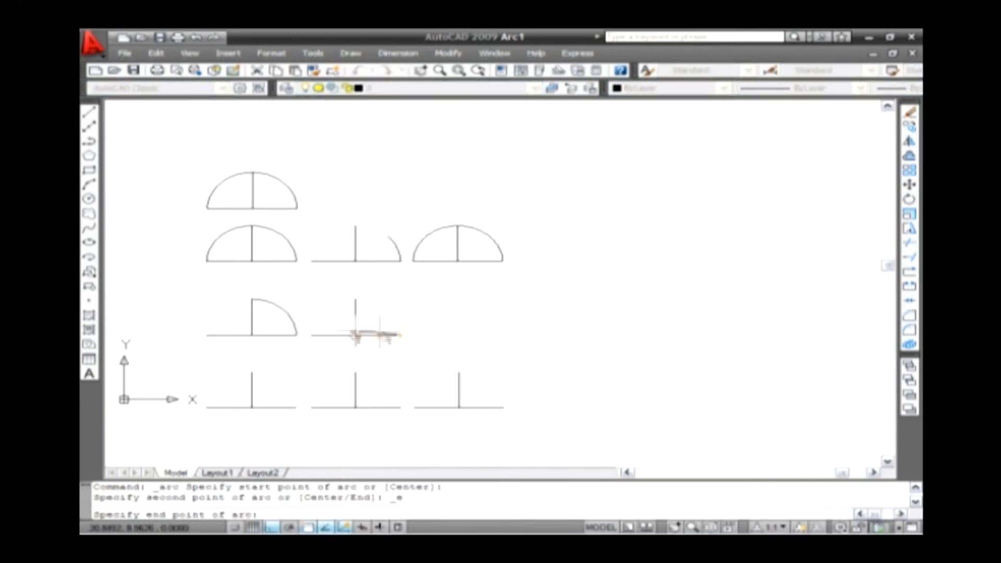
left_click(312, 335)
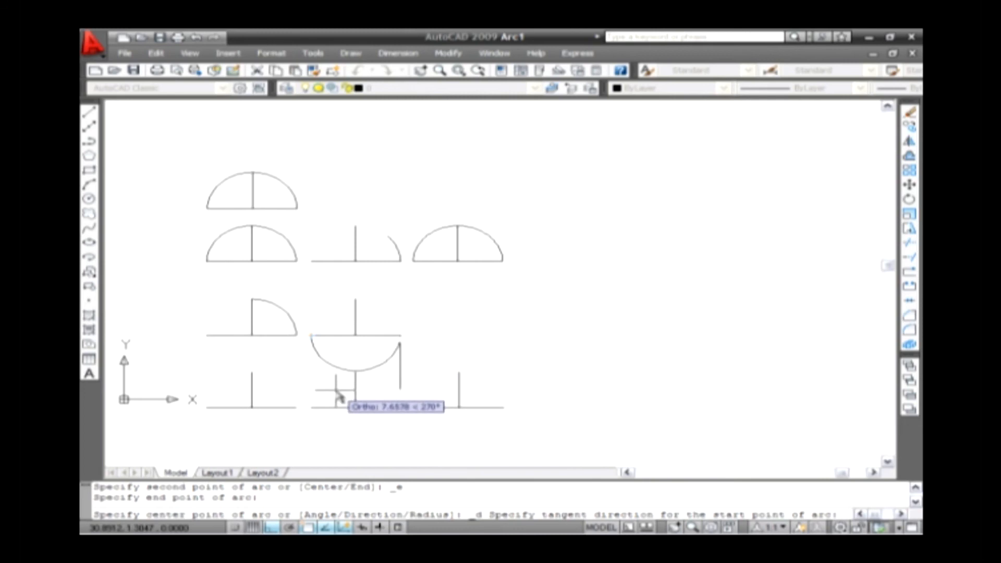
left_click(355, 282)
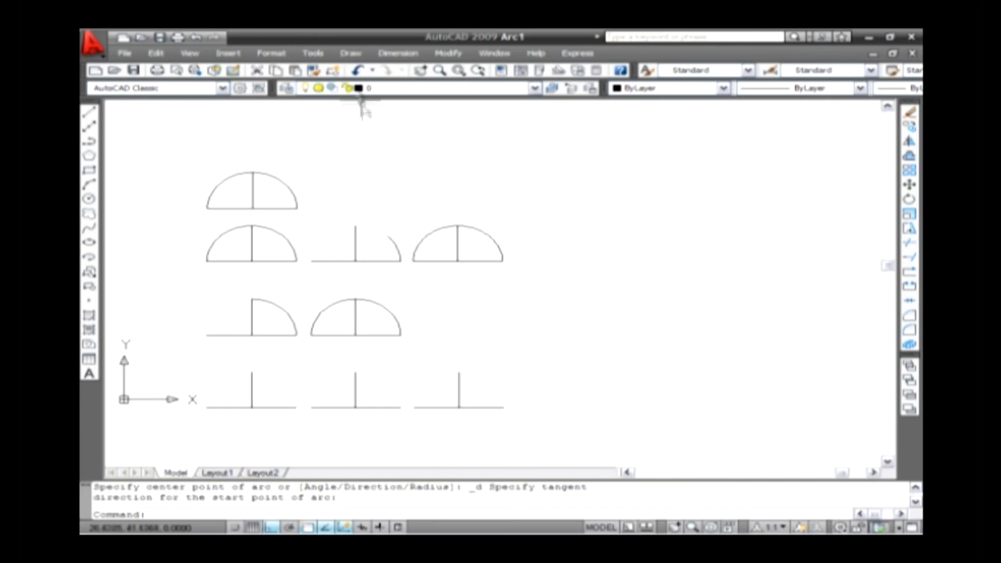
- Draw a Start, End, Radius arc from 2,2 to 8,2 with radius 6
left_click(349, 53)
mouse_move(412, 220)
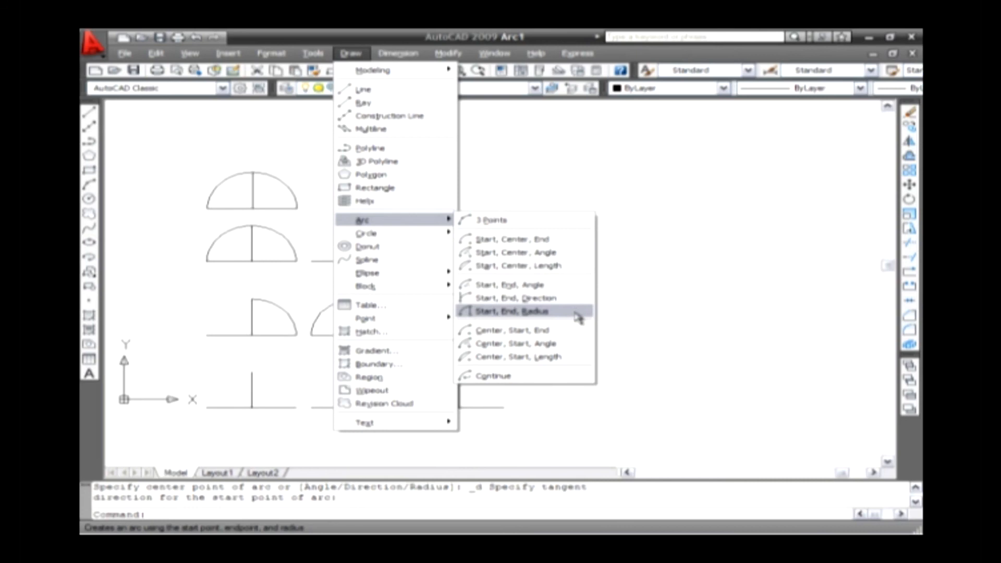
left_click(521, 311)
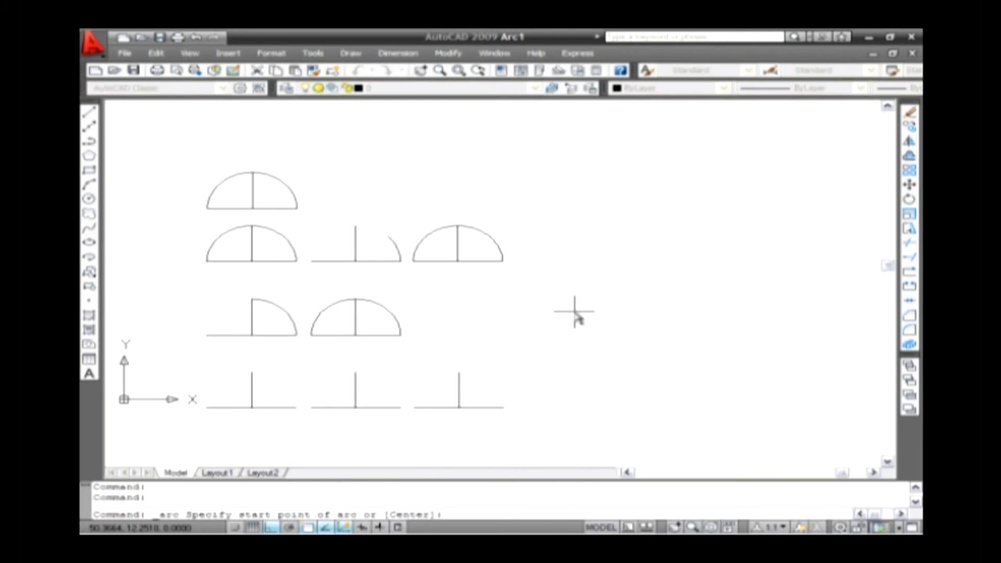
type("2,2")
key("Return")
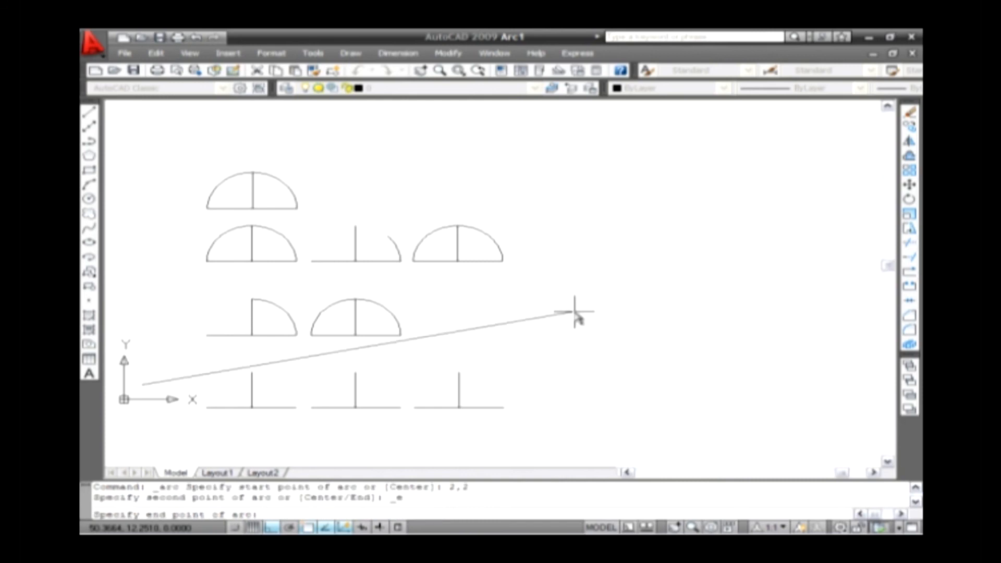
type("8,2")
key("Return")
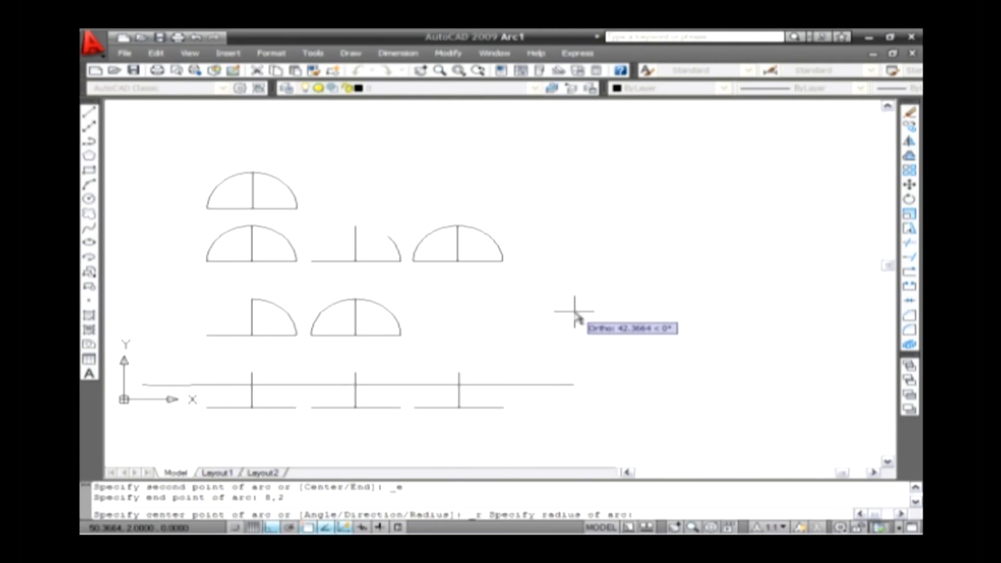
type("6")
key("Return")
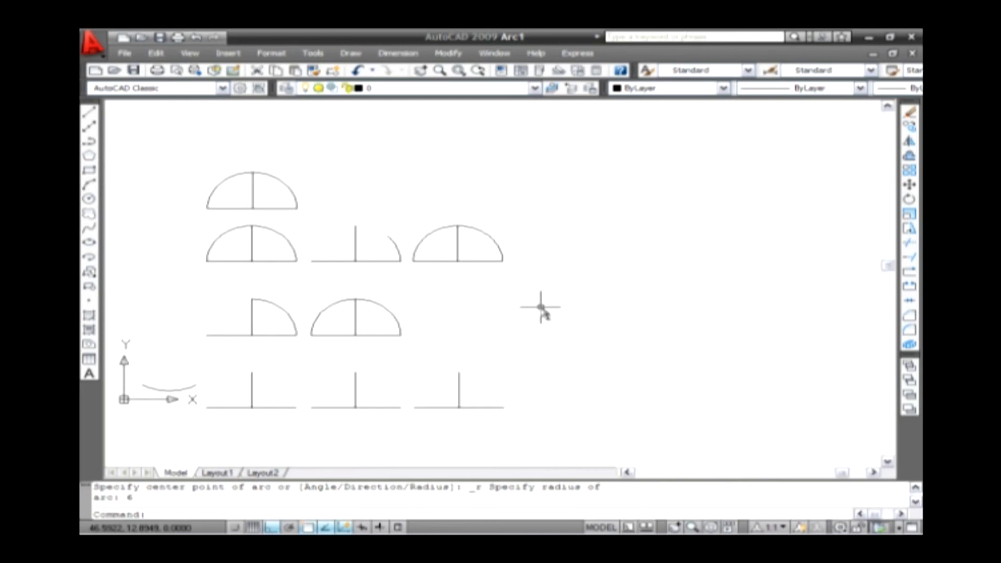
- Draw a Center, Start, End arc on the fourth row's first figure, centred at the baseline's midpoint, from its right end to its left end
left_click(350, 53)
mouse_move(386, 220)
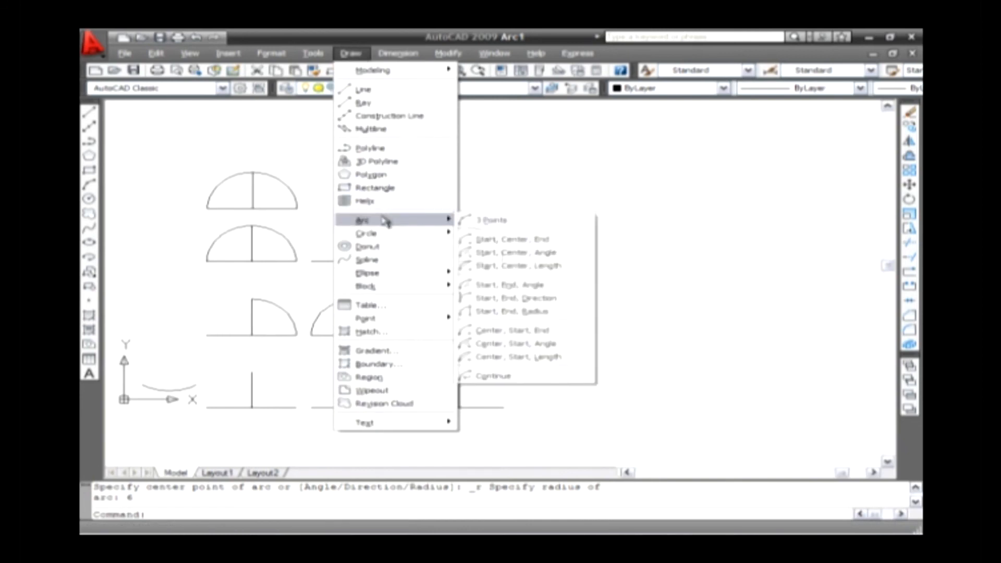
left_click(559, 330)
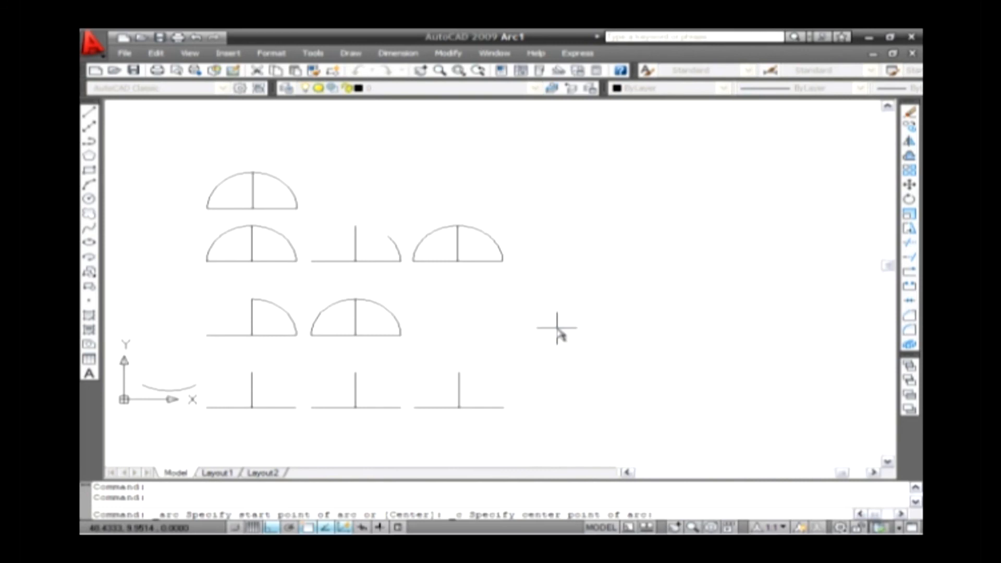
left_click(252, 408)
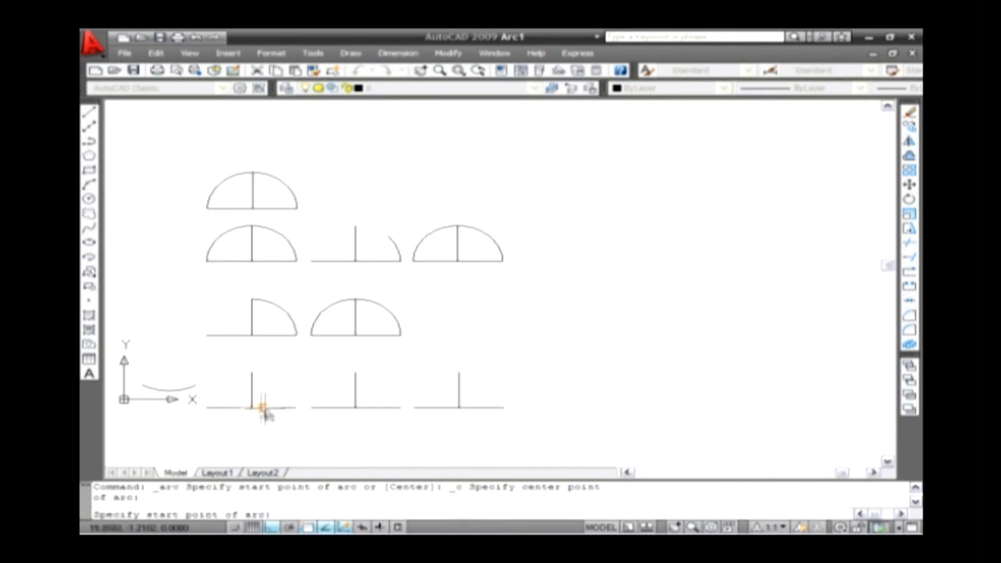
left_click(297, 407)
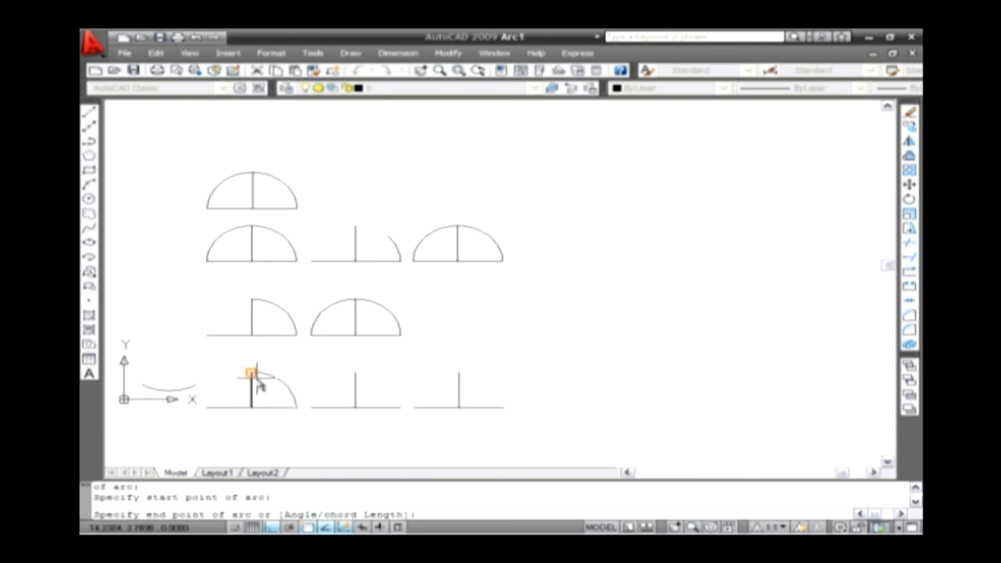
left_click(209, 402)
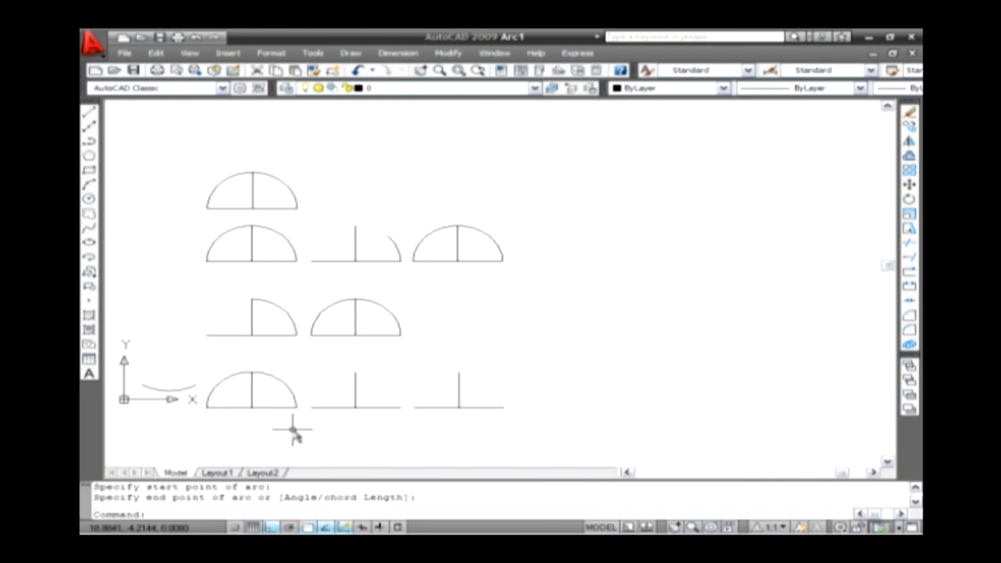
- Draw a Center, Start, Angle arc on the fourth row's middle figure, centred at the baseline's midpoint and starting at its right end, with included angle 45
left_click(350, 54)
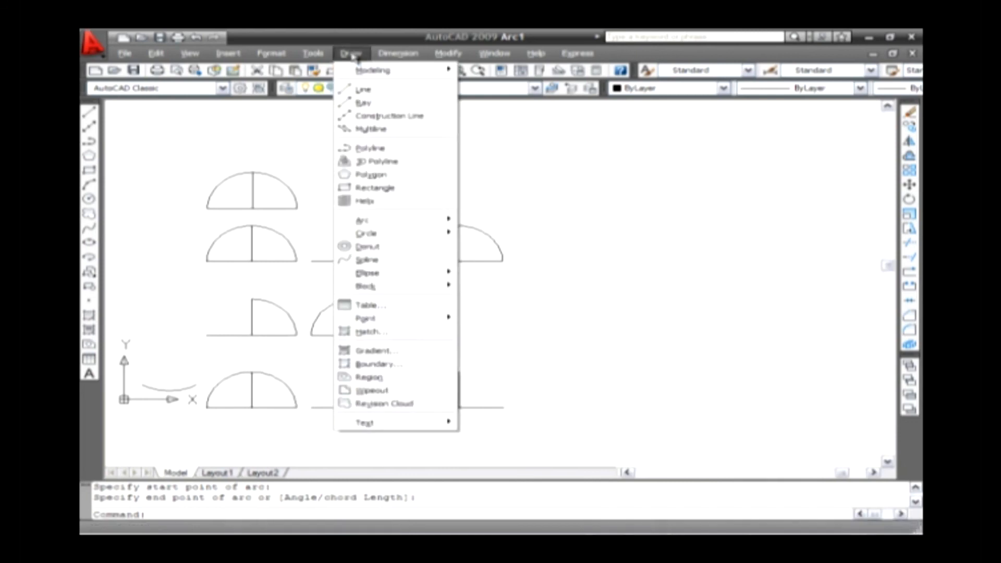
mouse_move(415, 219)
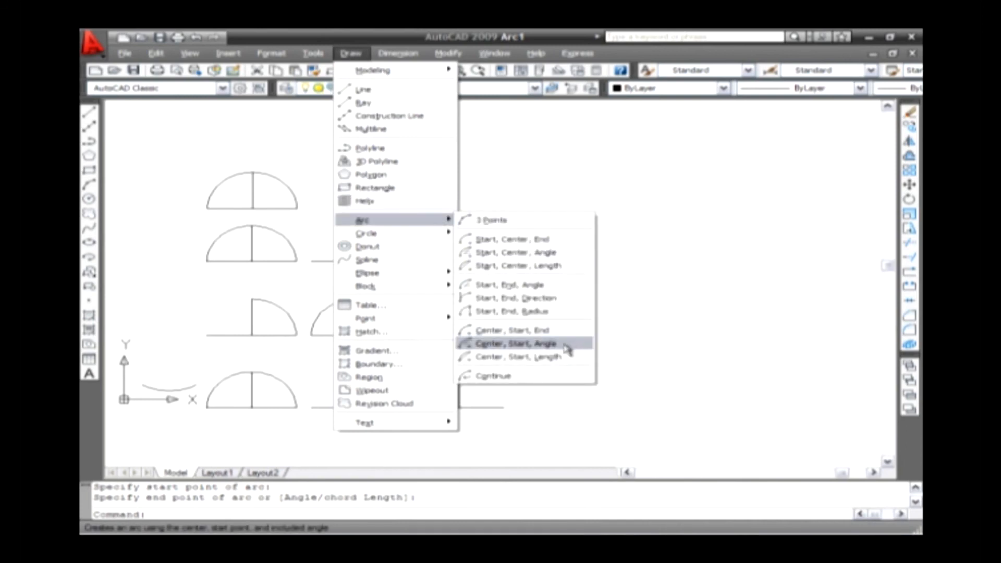
left_click(522, 343)
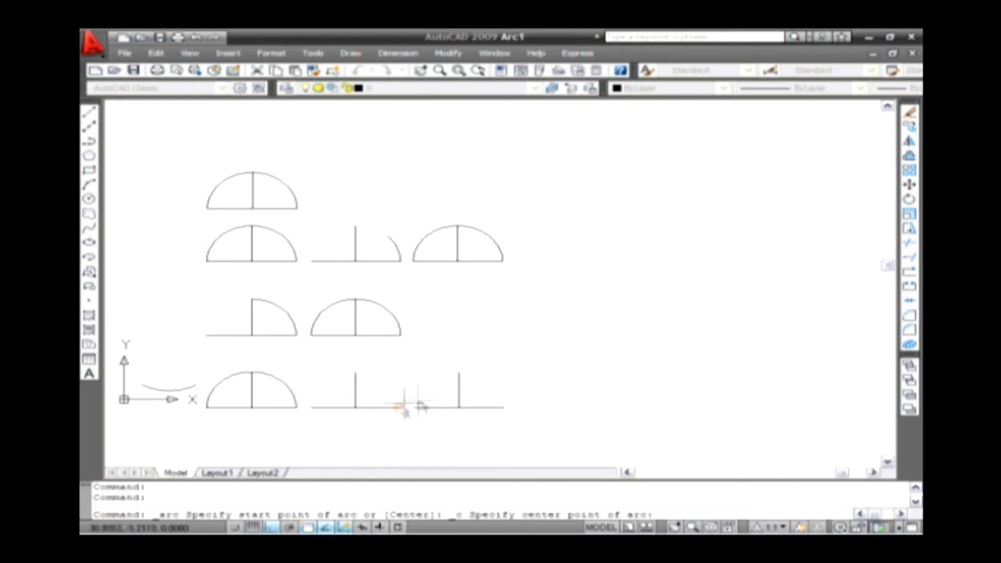
left_click(356, 415)
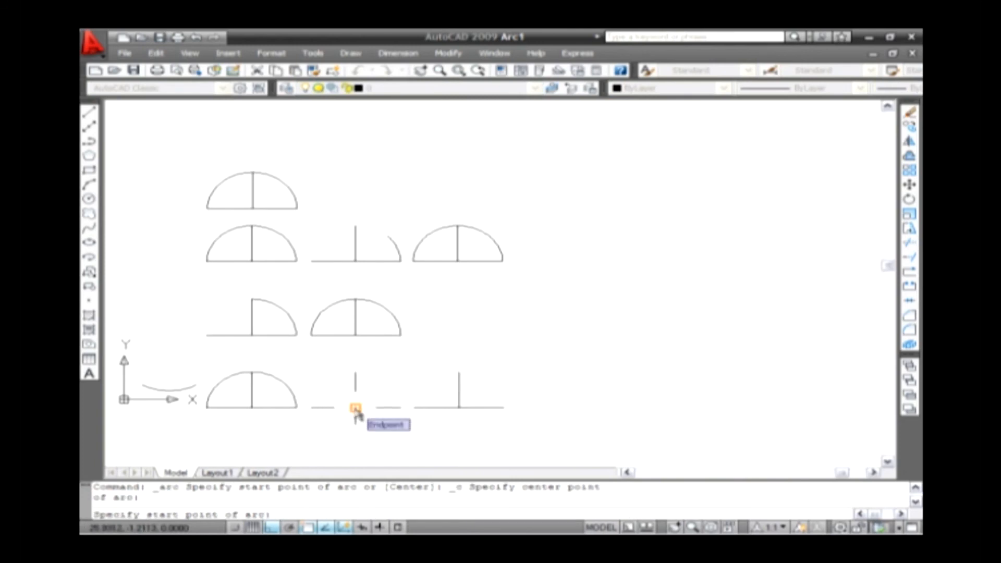
left_click(400, 408)
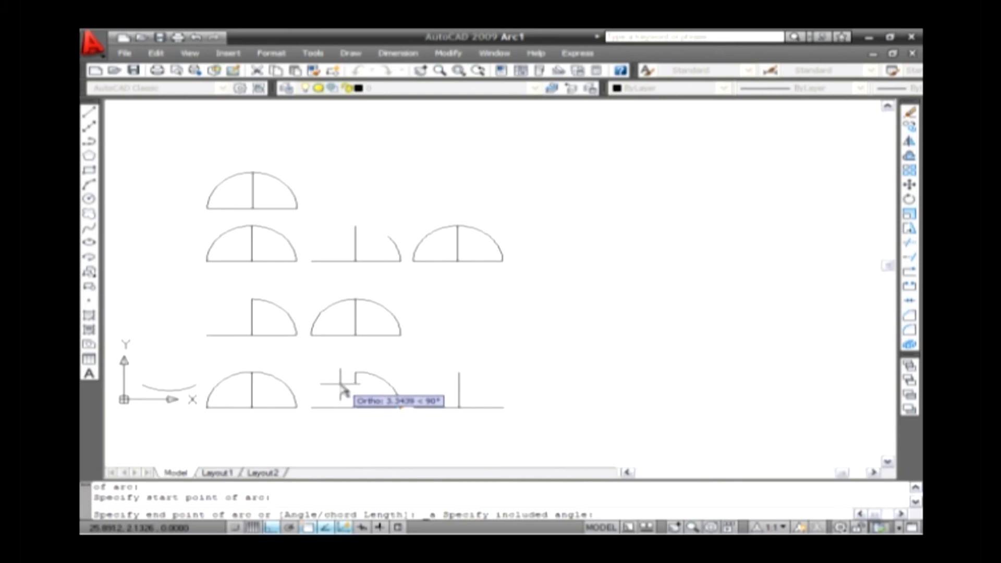
type("45")
key("Return")
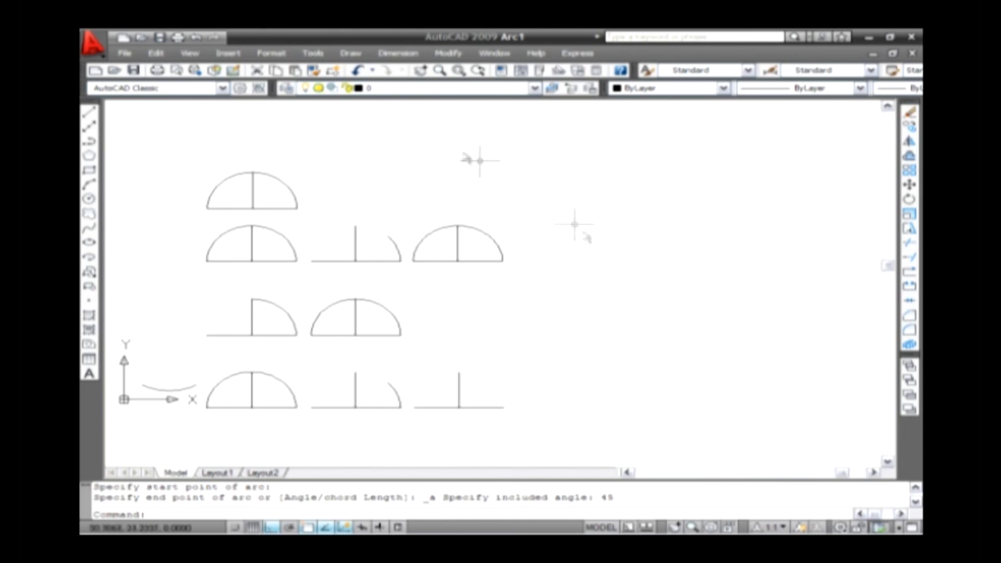
- Draw a Center, Start, Length arc on the fourth row's last figure, centred at the baseline's midpoint and starting at its right end, with chord length 10
left_click(351, 54)
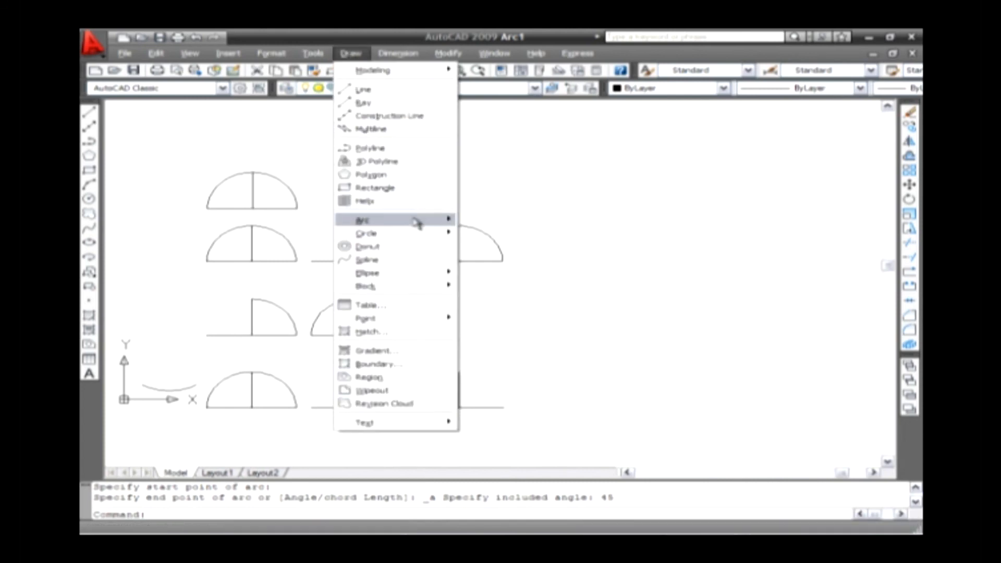
mouse_move(425, 221)
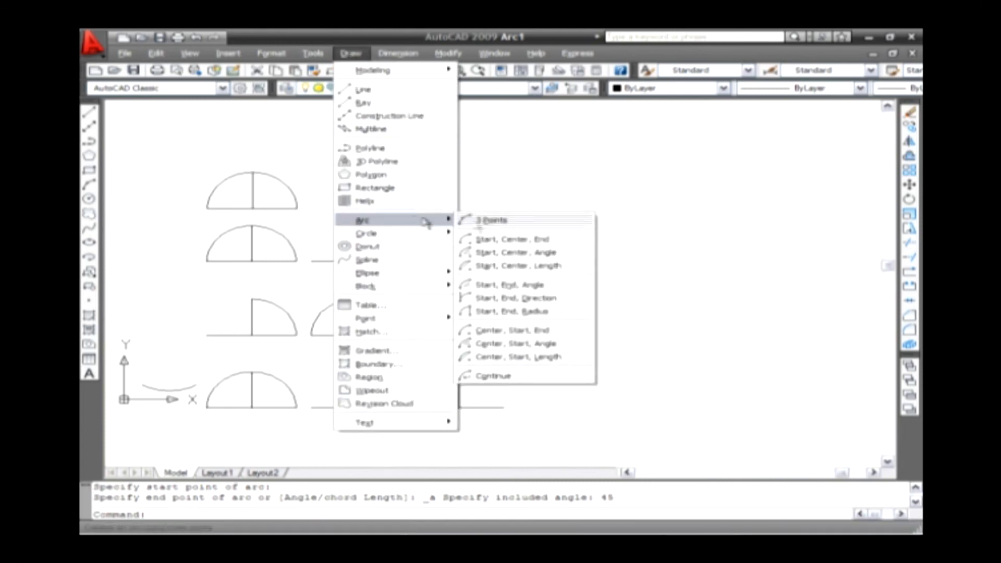
left_click(577, 357)
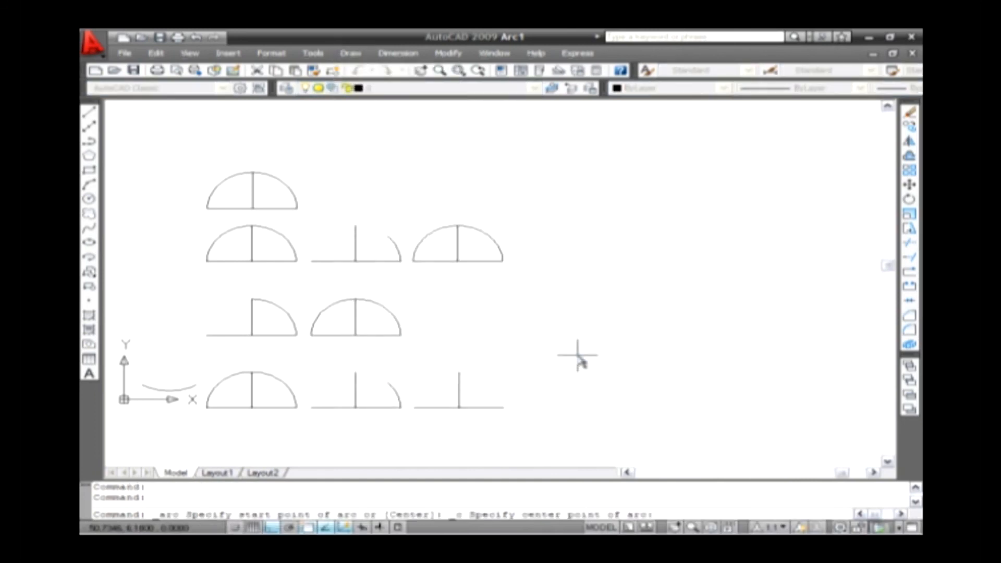
left_click(459, 407)
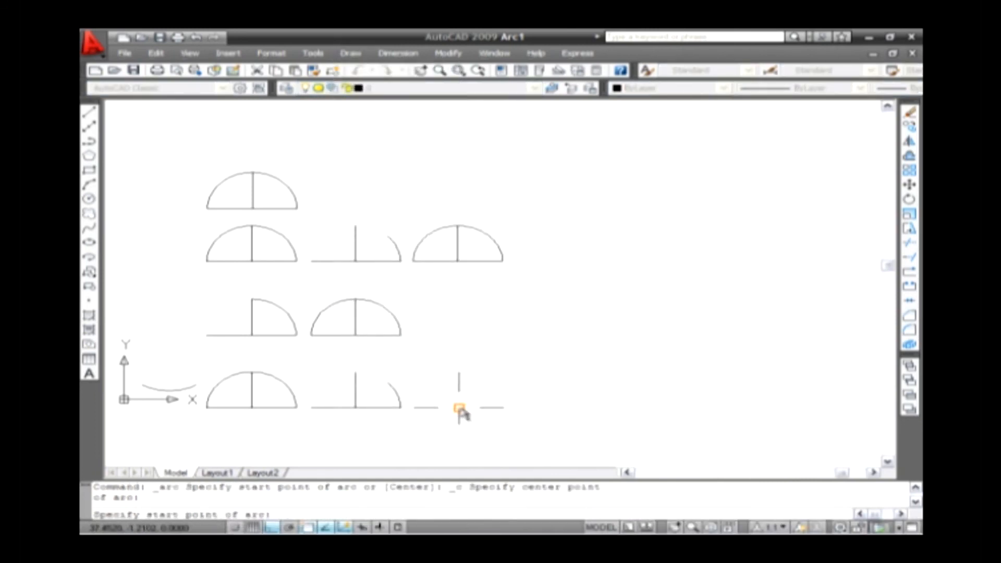
left_click(503, 408)
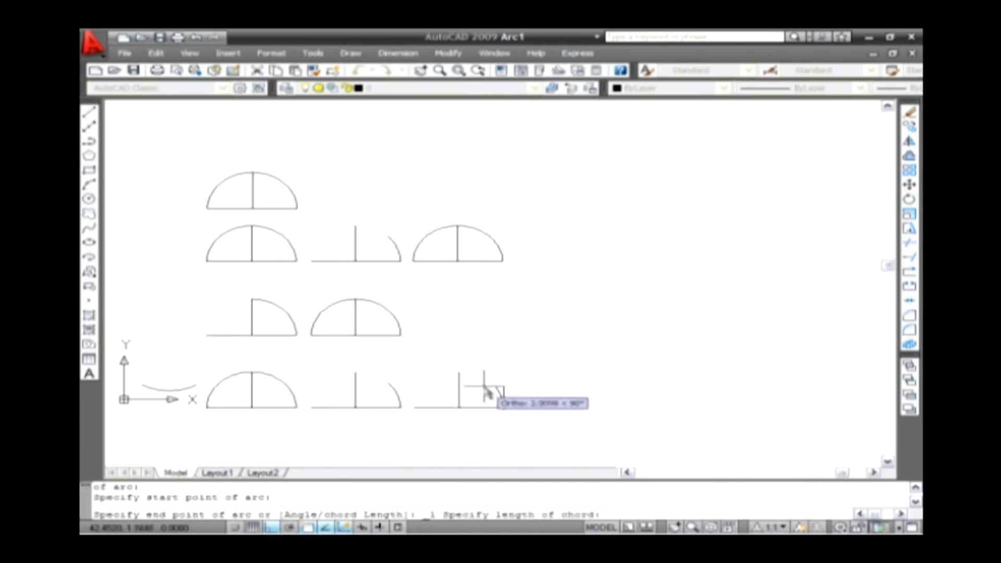
type("10")
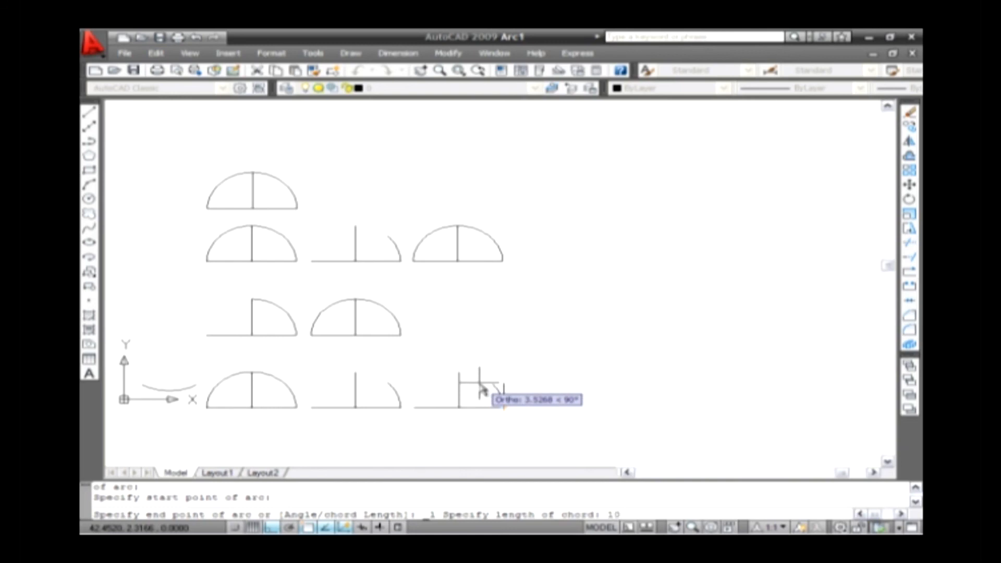
key("Return")
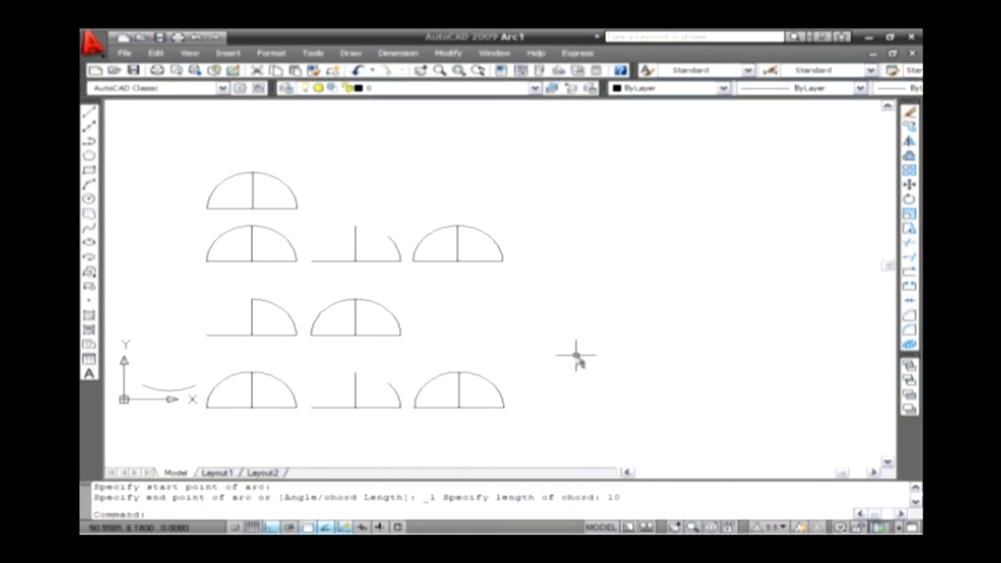